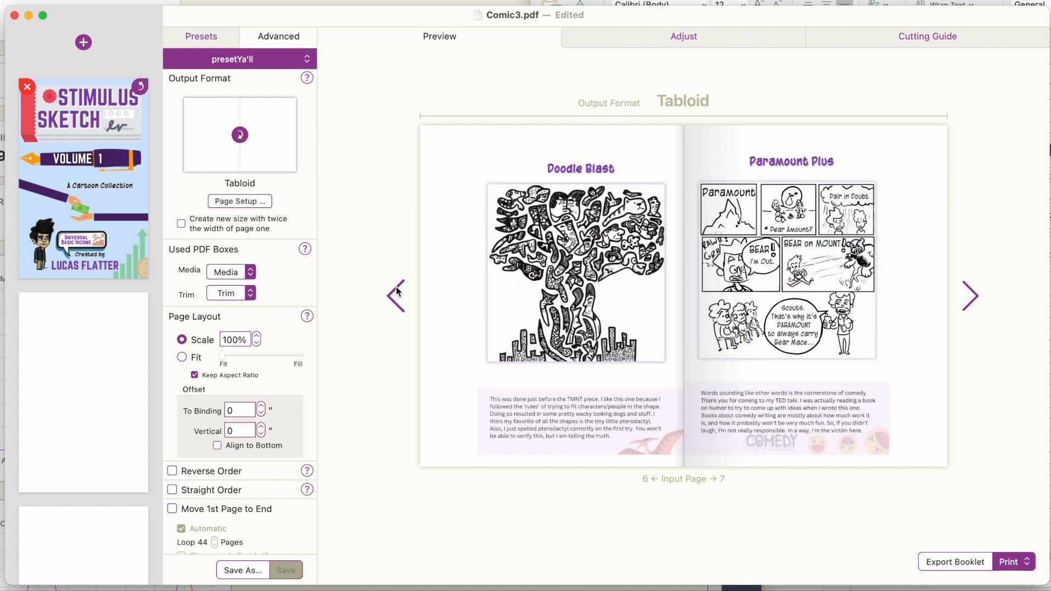
- Examine the booklet preview from the cover through the first inner spreads, and review the advanced page layout settings
left_click(398, 295)
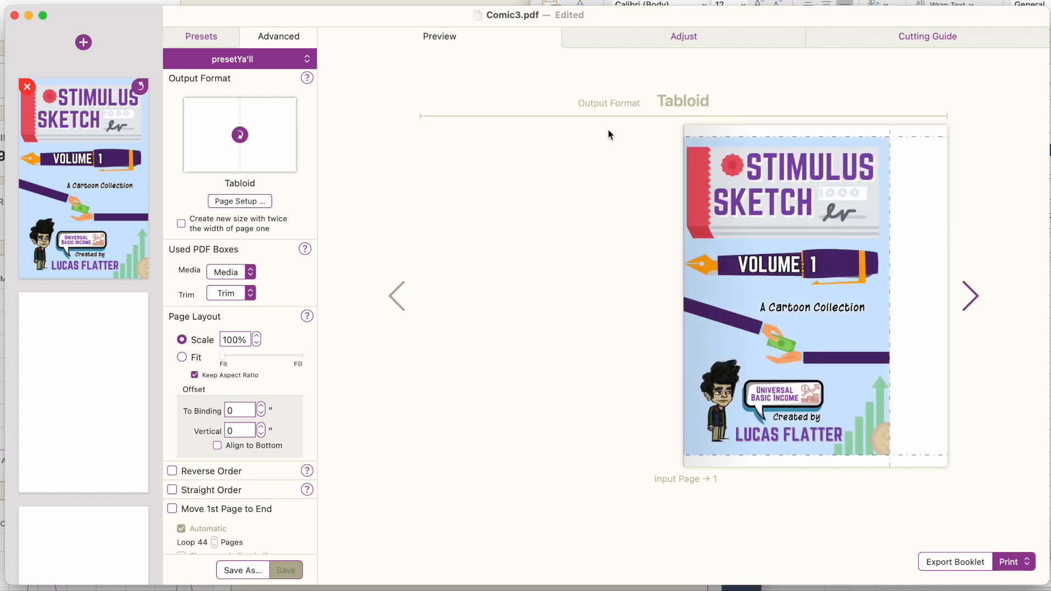
left_click(972, 294)
left_click(975, 311)
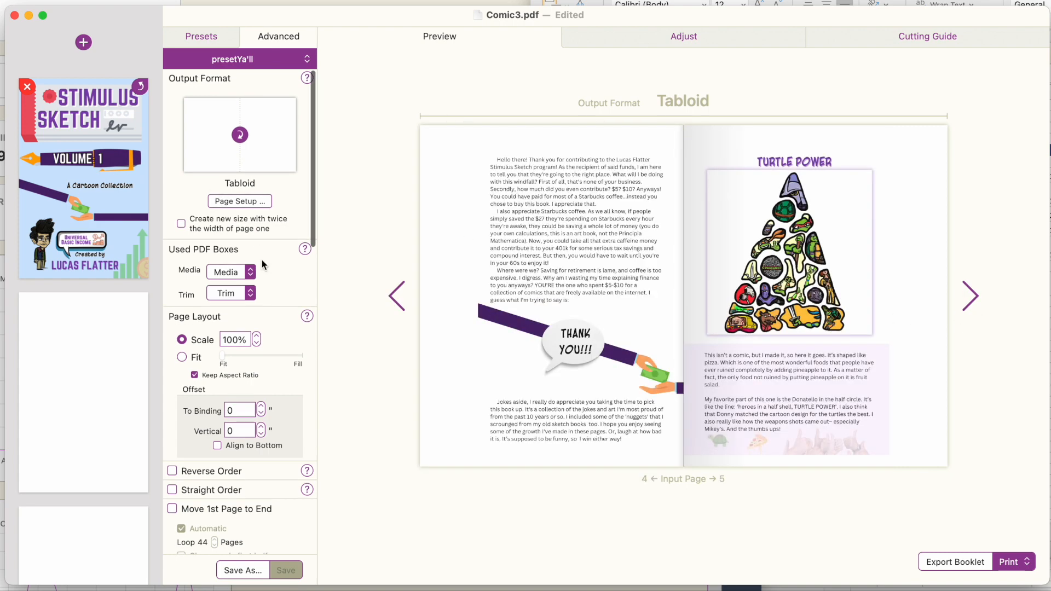
scroll(263, 265, "down", 3)
scroll(264, 265, "down", 10)
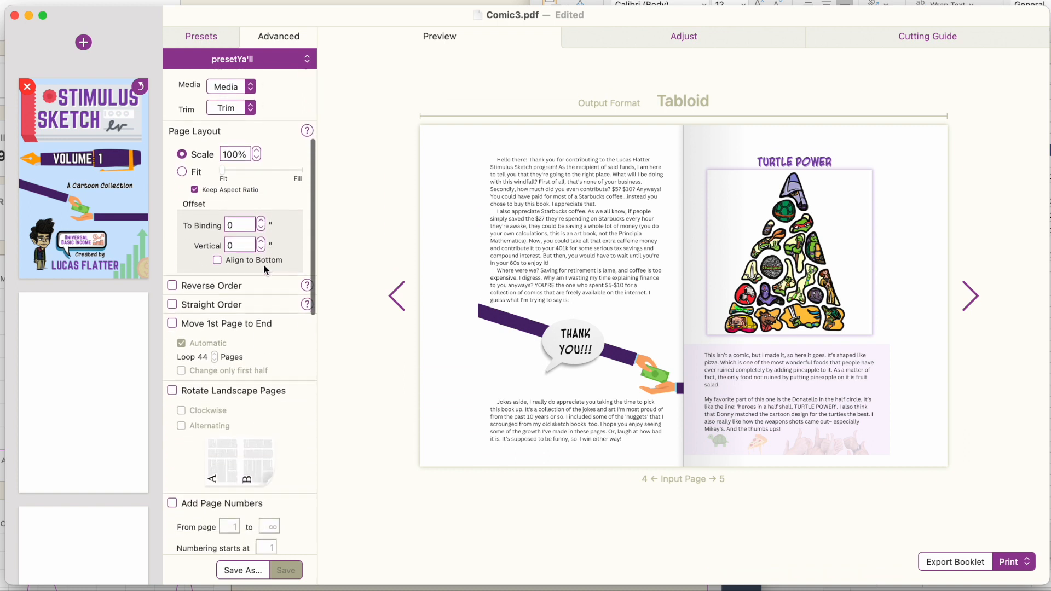
scroll(264, 268, "up", 13)
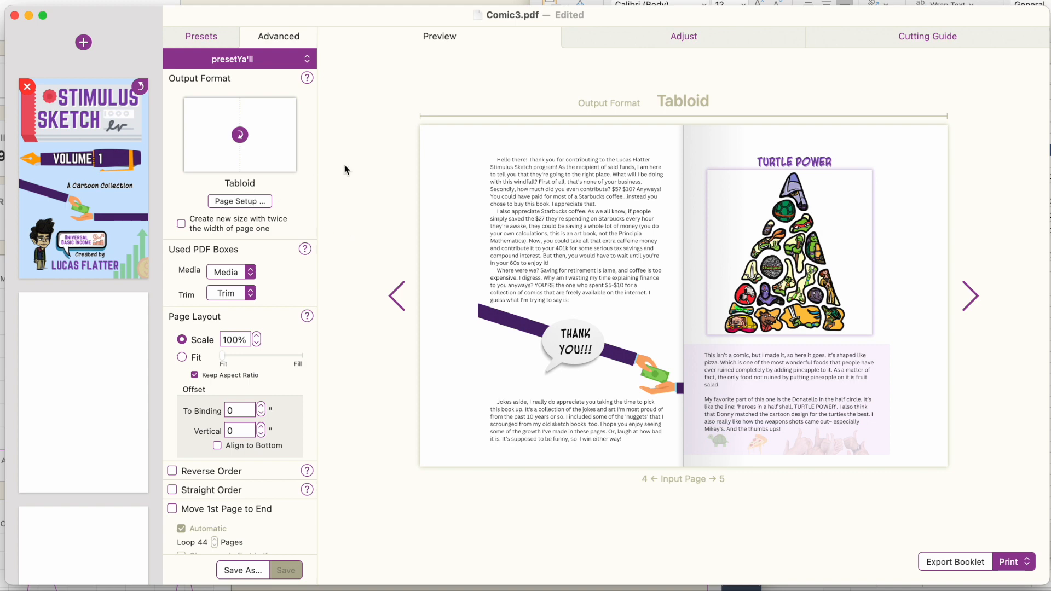
left_click(395, 296)
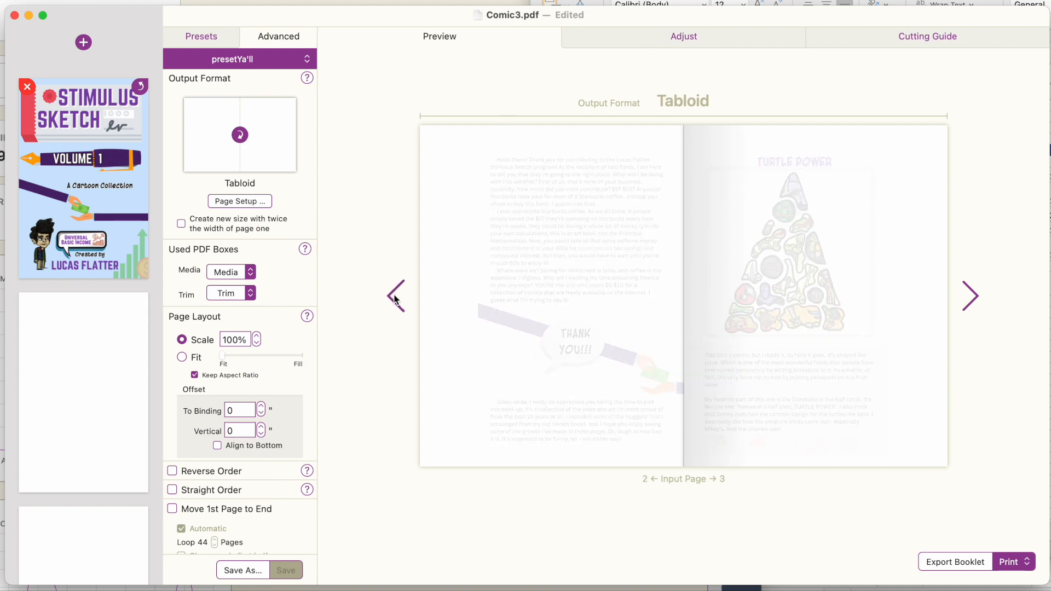
left_click(395, 298)
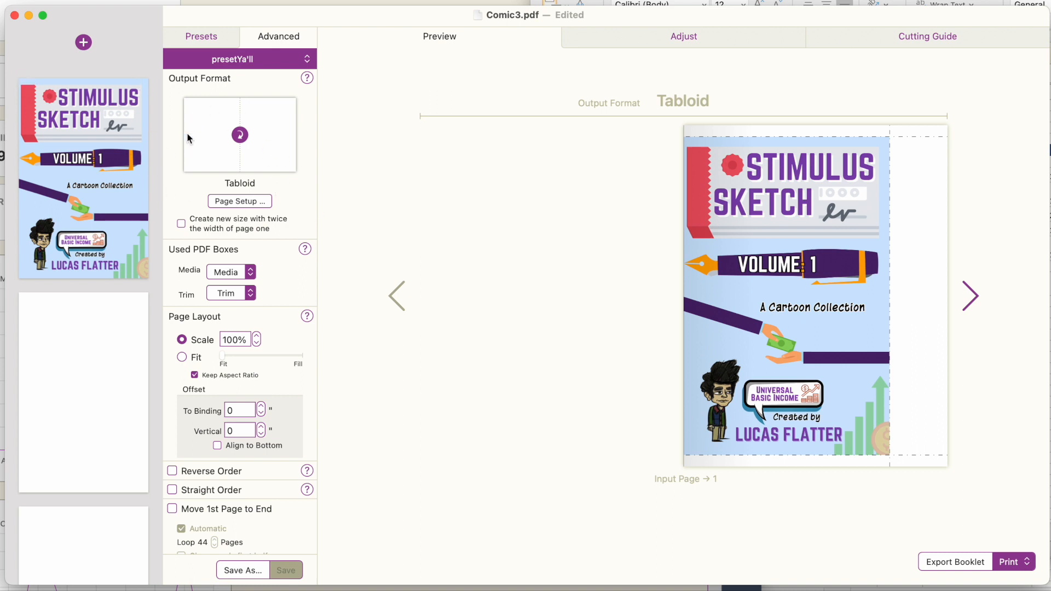
- Confirm the page setup with Tabloid 11 by 17 inch paper, landscape orientation and 100 scaling
left_click(241, 201)
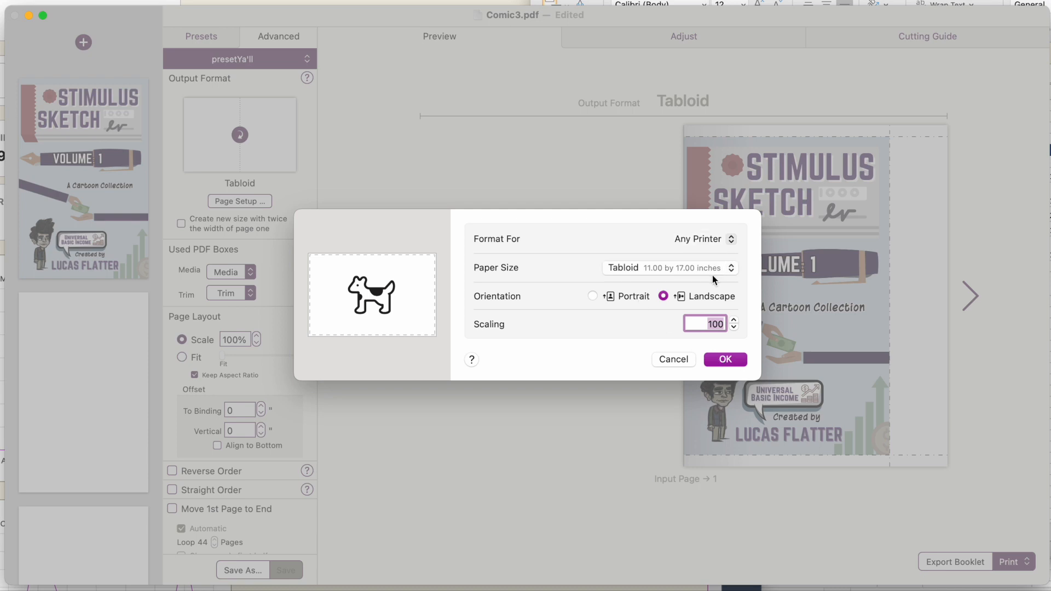
left_click(725, 360)
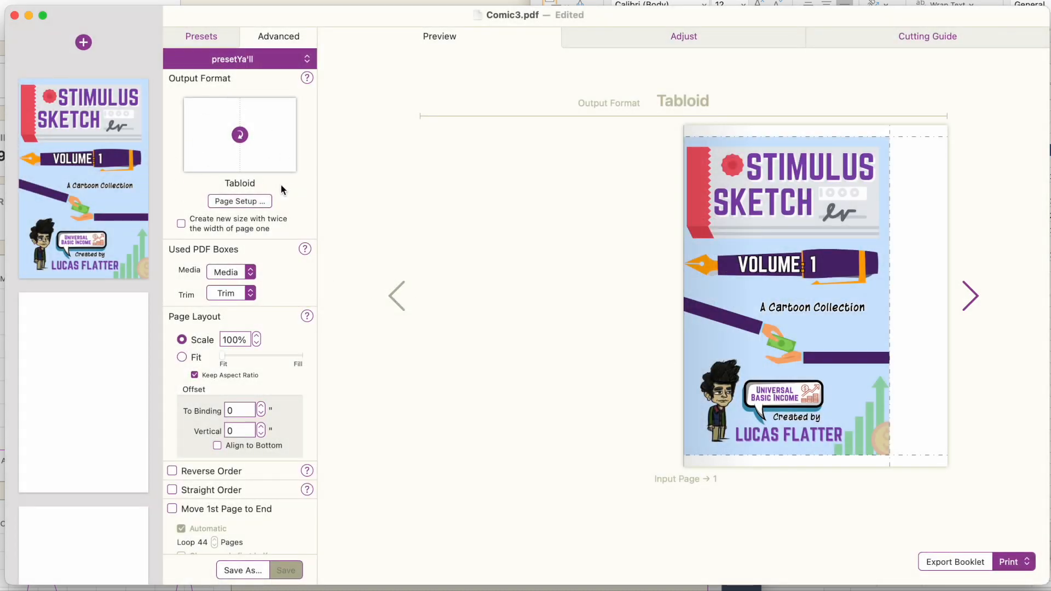
- Try the Fit page layout and the Align to Bottom offset on the booklet pages
scroll(254, 186, "down", 3)
scroll(288, 226, "down", 4)
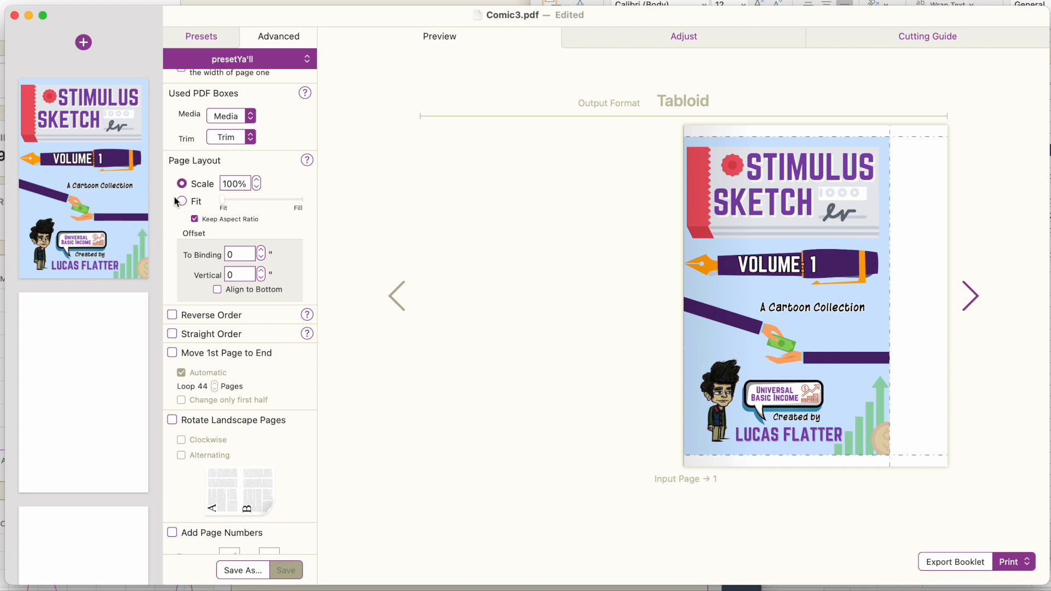
left_click(253, 207)
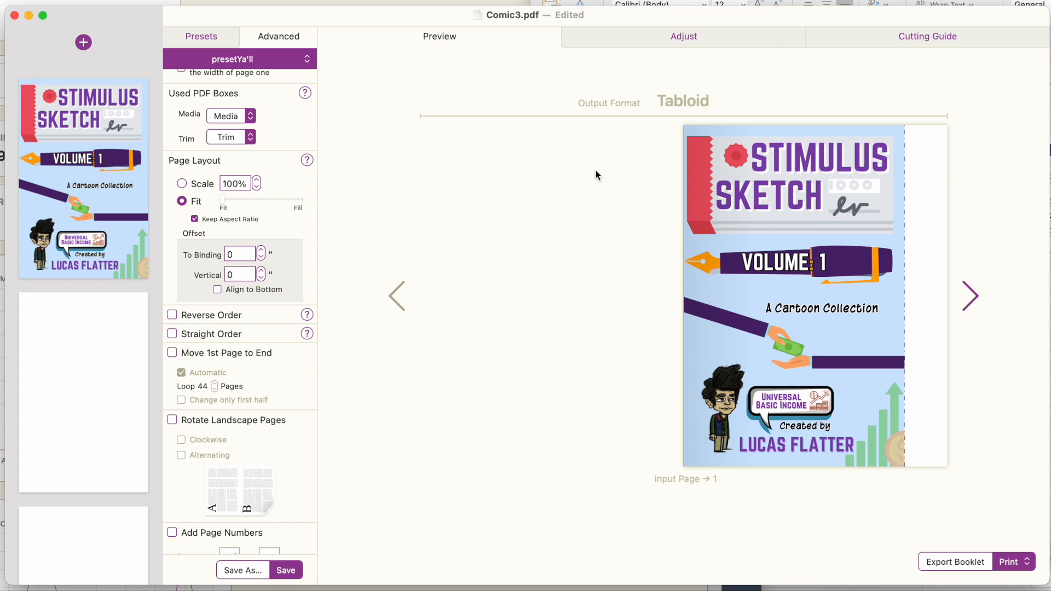
left_click(182, 184)
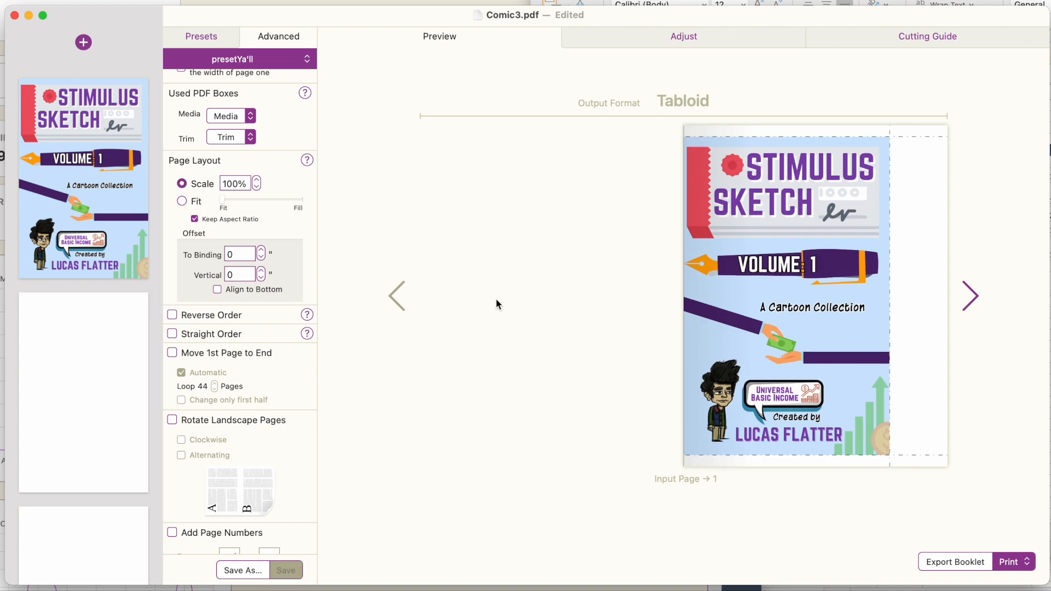
left_click(218, 290)
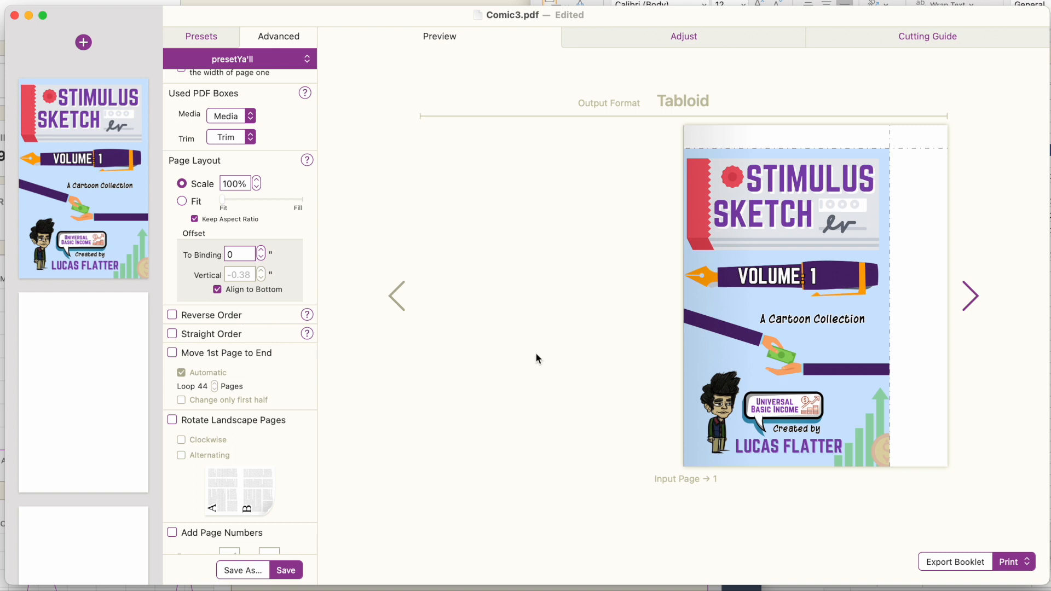
left_click(218, 290)
left_click(182, 202)
- Read the Creep Compensation help and the Word notes explaining it, and review its paper weight choices
scroll(231, 278, "down", 15)
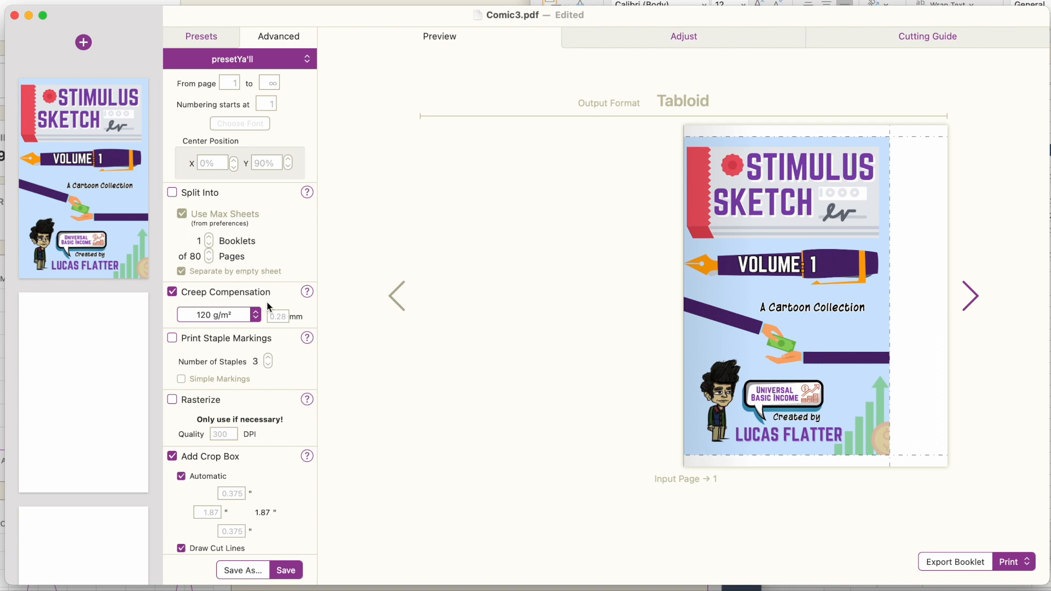
left_click(309, 294)
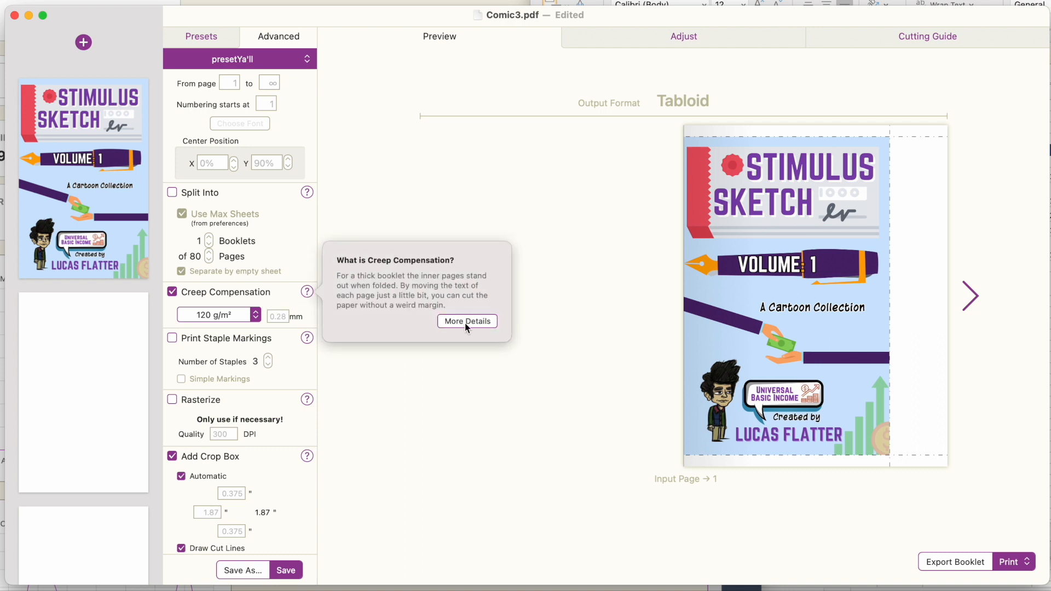
left_click(466, 322)
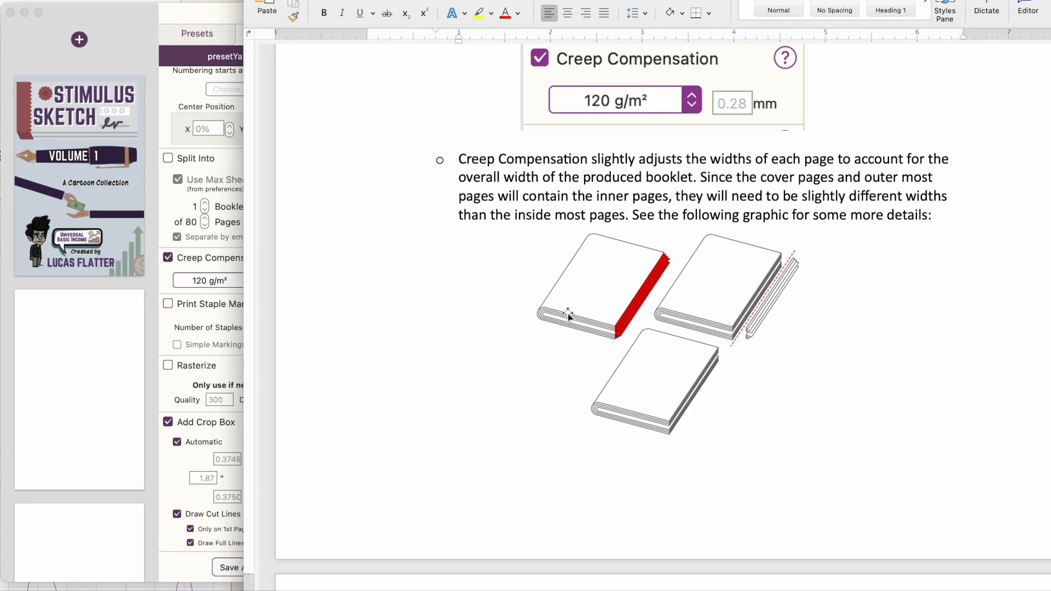
scroll(569, 316, "down", 1)
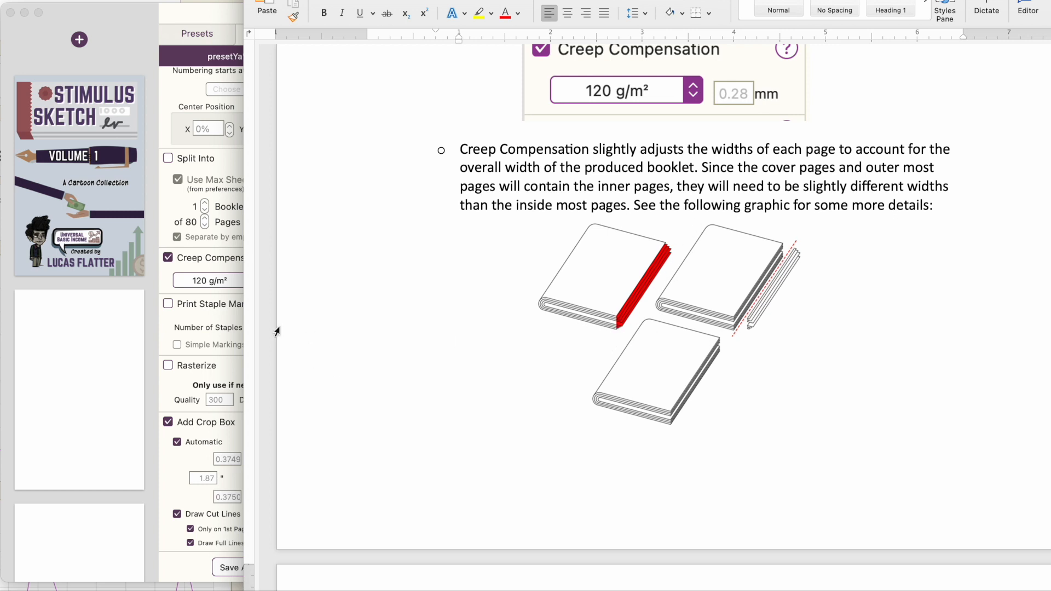
left_click(158, 328)
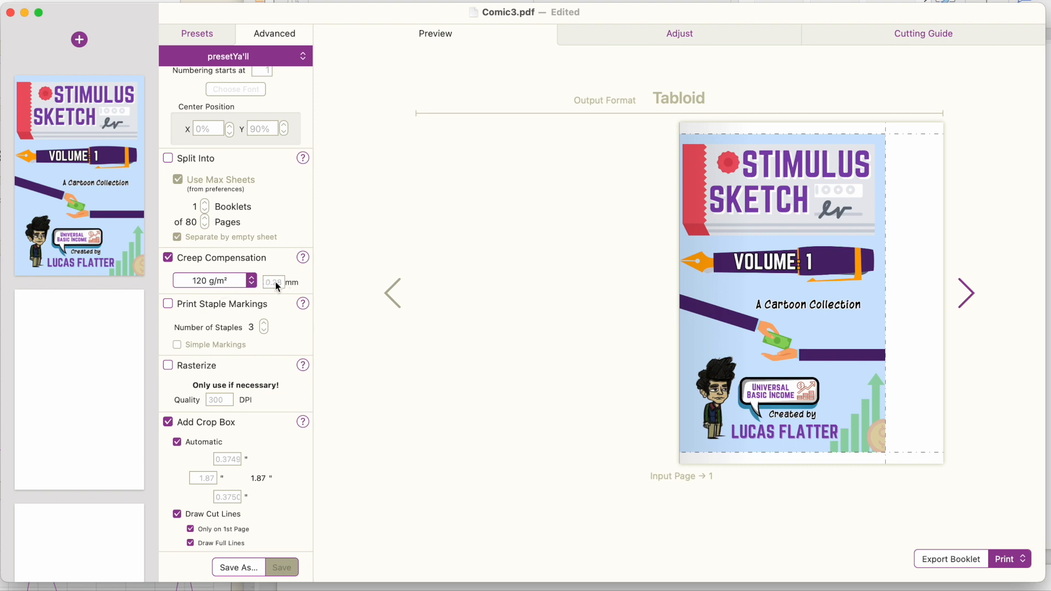
left_click(253, 283)
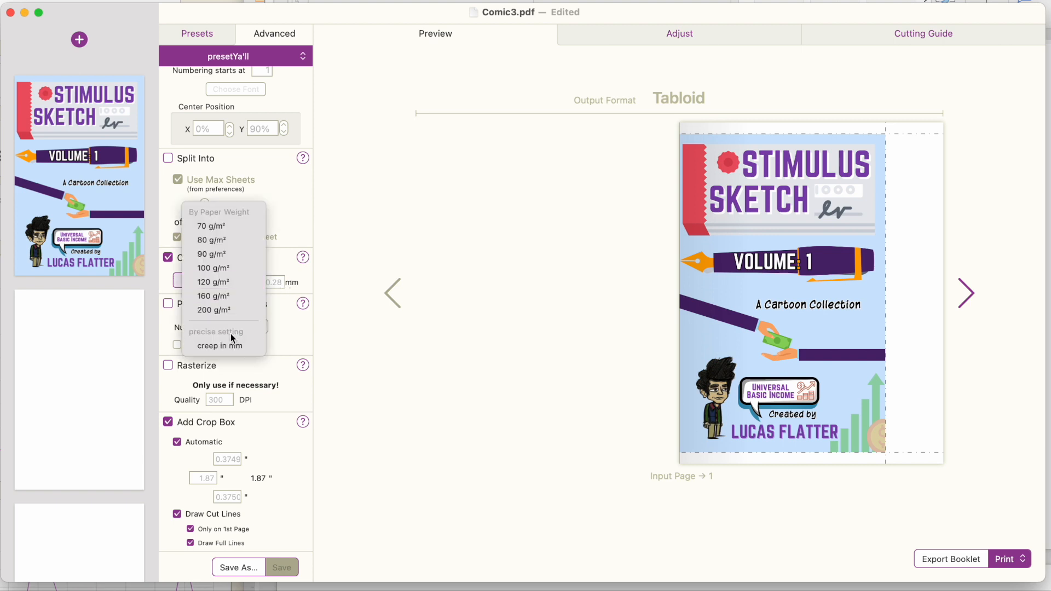
left_click(307, 280)
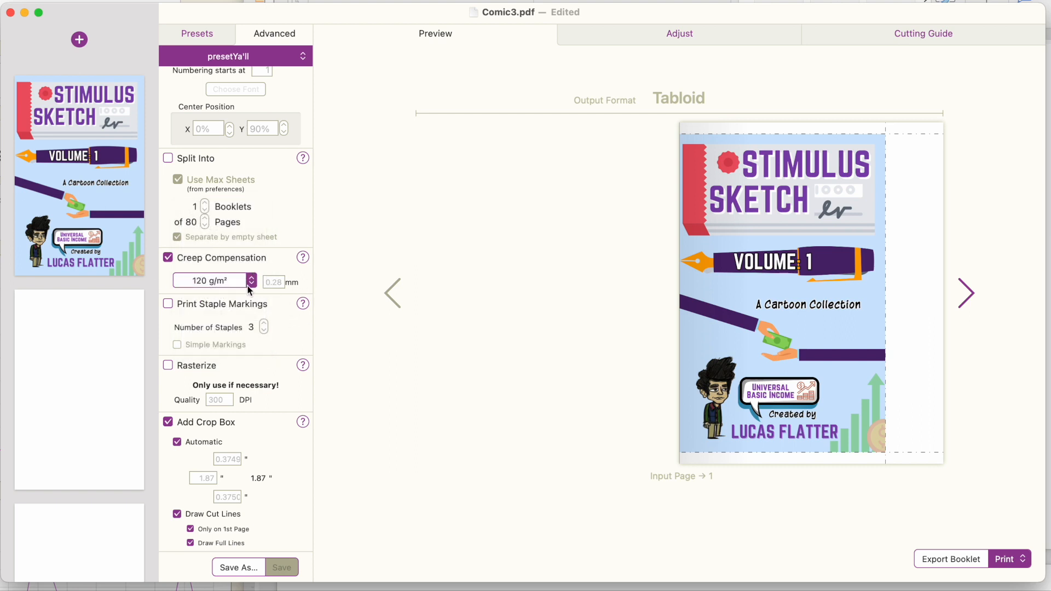
- Try printing staple markings with 2 staples on the cover, including the Simple Markings option
scroll(248, 285, "down", 3)
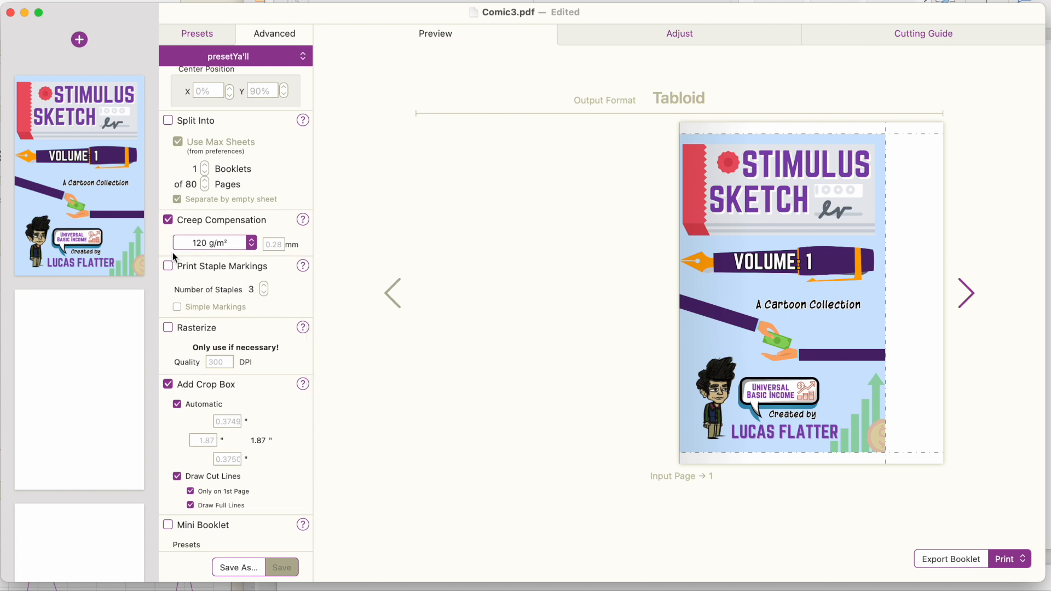
left_click(969, 291)
left_click(392, 293)
left_click(169, 268)
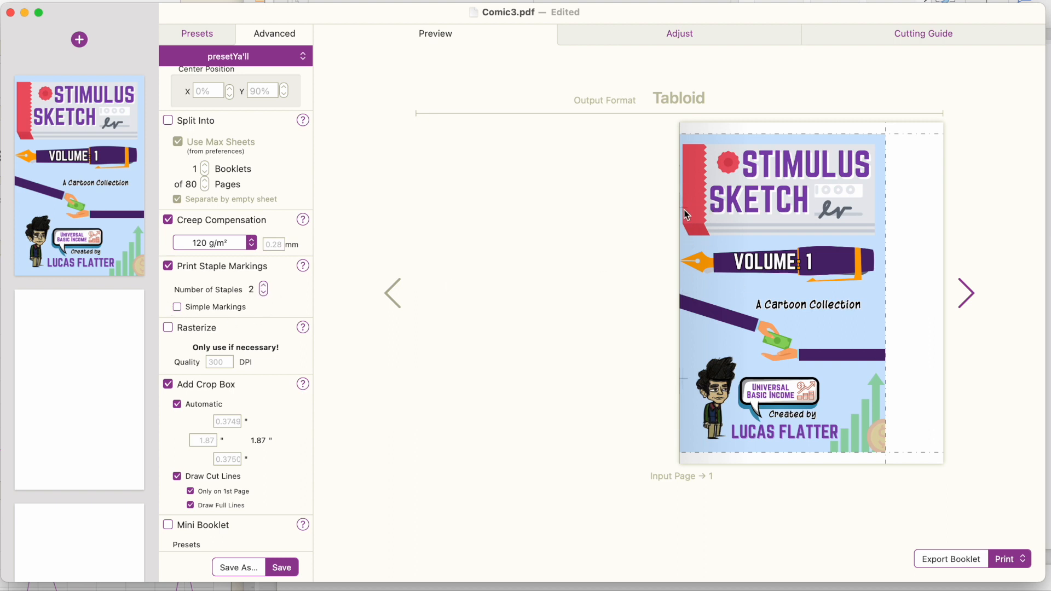
left_click(178, 307)
left_click(177, 307)
left_click(169, 267)
- Try switching off the crop box to compare the cover without its cut lines
scroll(272, 335, "down", 3)
scroll(272, 335, "down", 1)
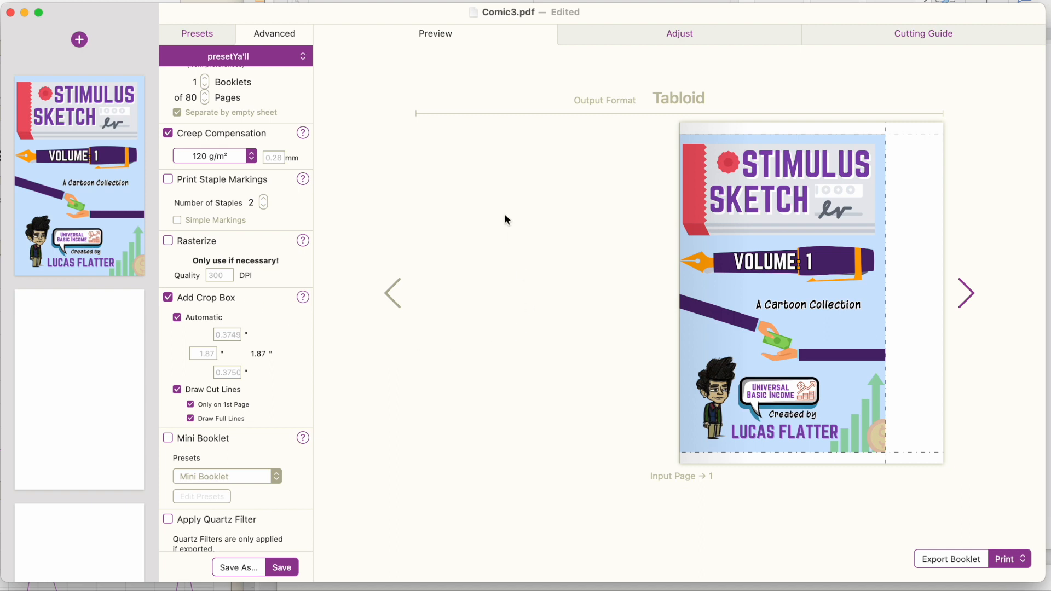
left_click(169, 298)
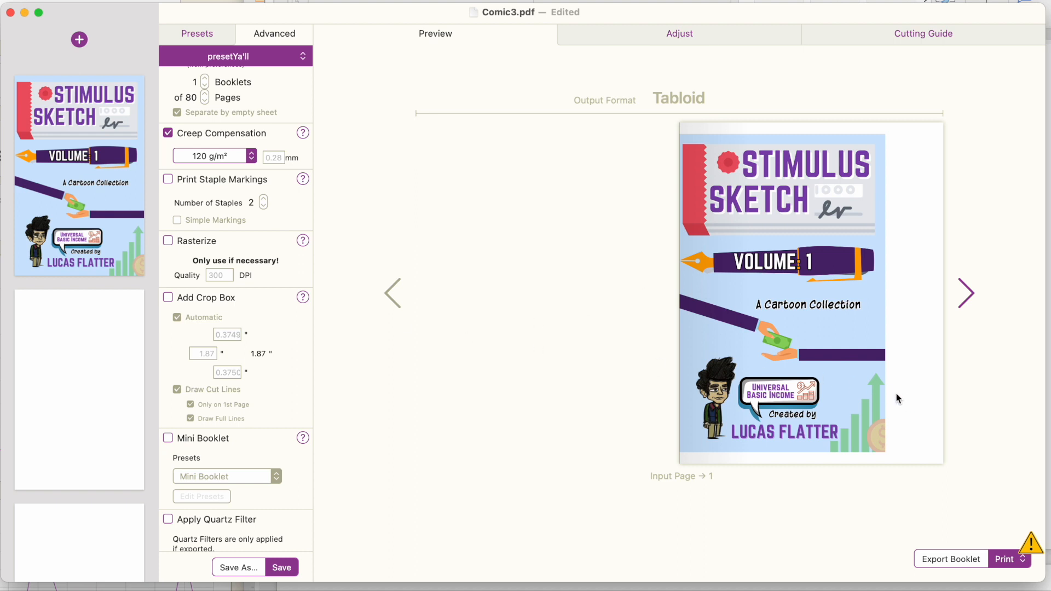
left_click(169, 299)
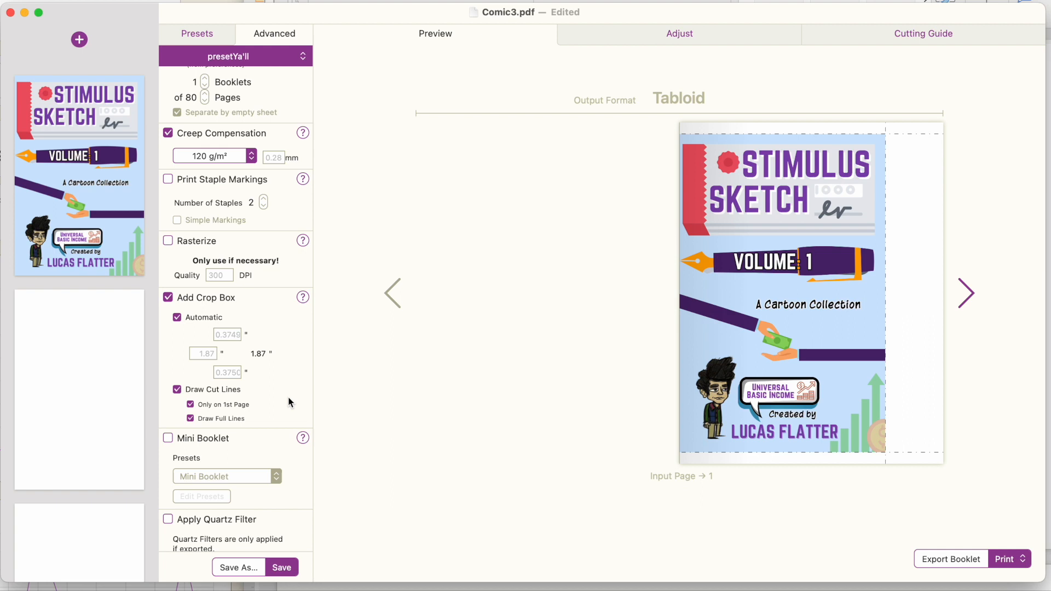
- Check the inner spreads for cut lines and try toggling the Only on 1st Page and Draw Full Lines options
left_click(967, 302)
left_click(968, 302)
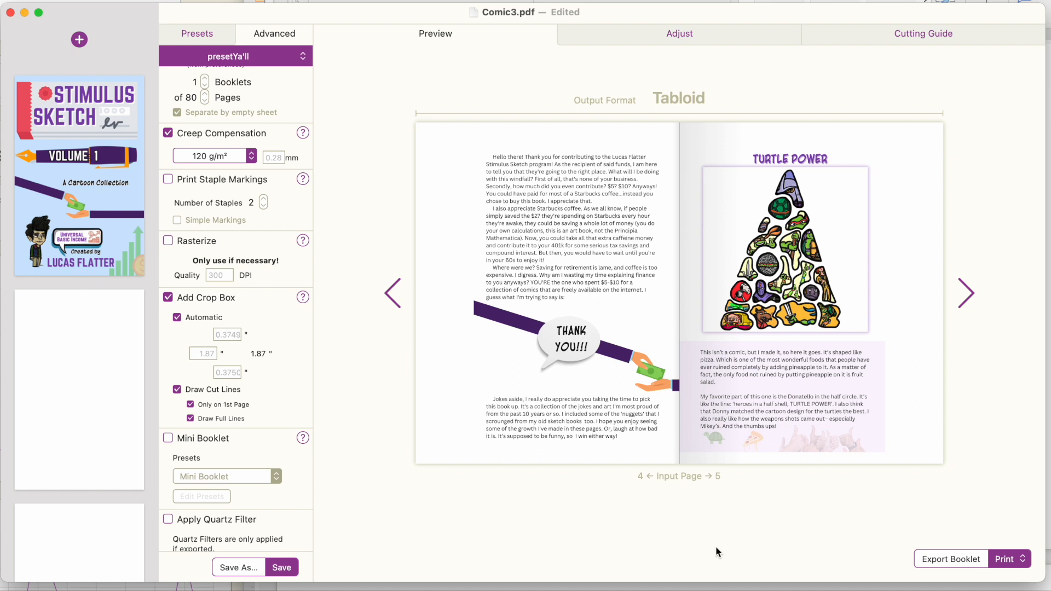
left_click(190, 405)
left_click(191, 419)
left_click(191, 405)
left_click(396, 283)
left_click(396, 283)
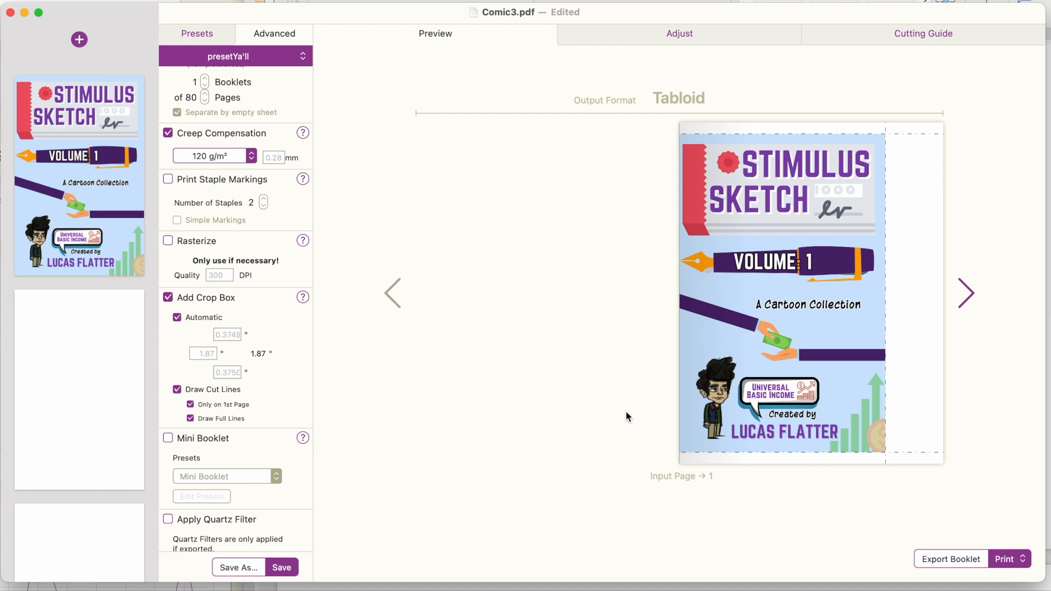
- Start a print to the EPSON ET-8550 Series to view the manual duplex setup, and return to the booklet preview
left_click(1022, 563)
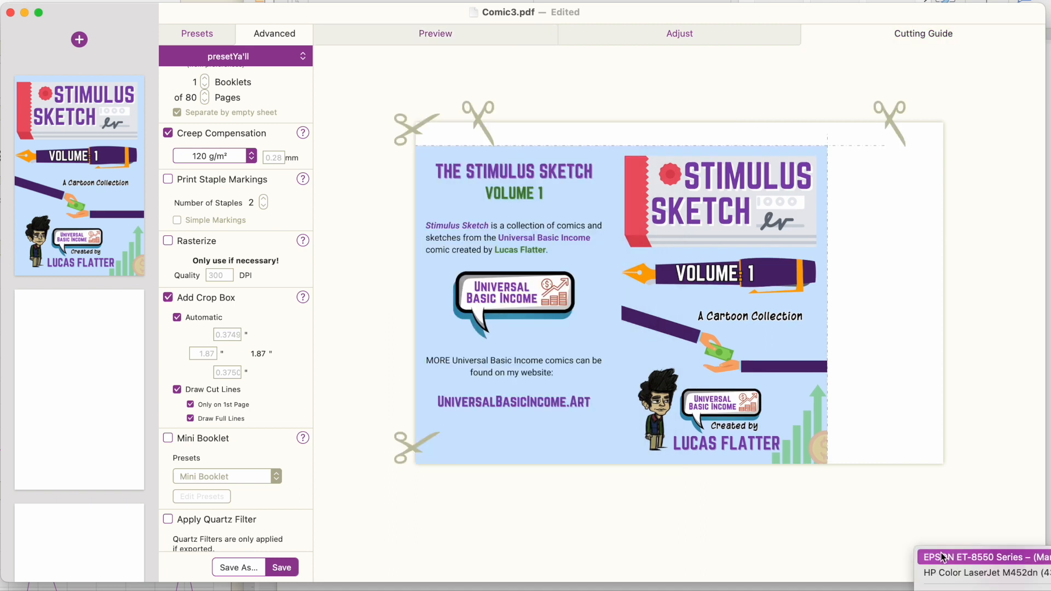
left_click(1001, 558)
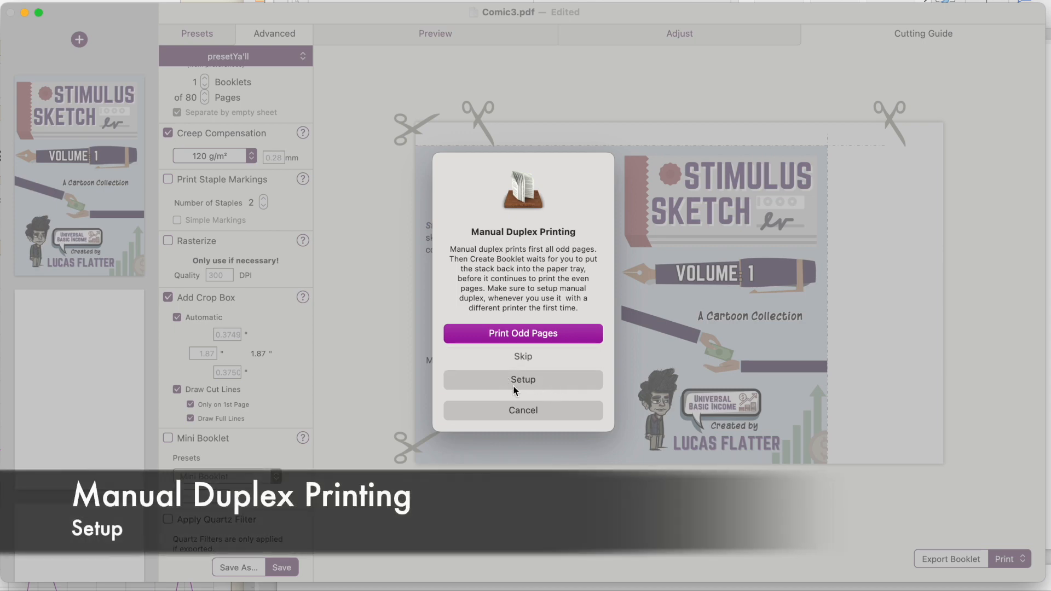
left_click(494, 380)
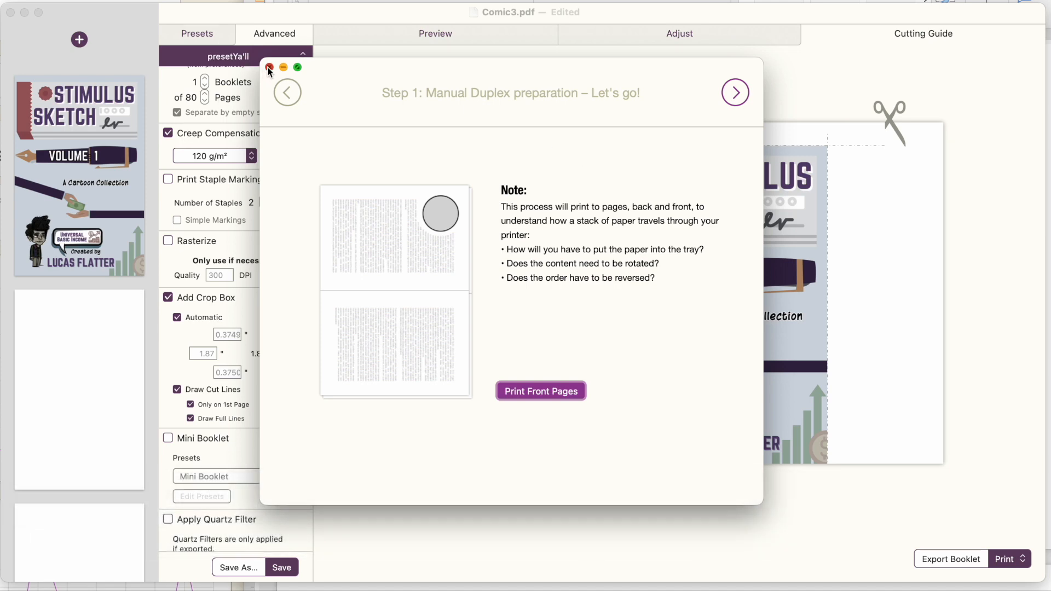
left_click(268, 68)
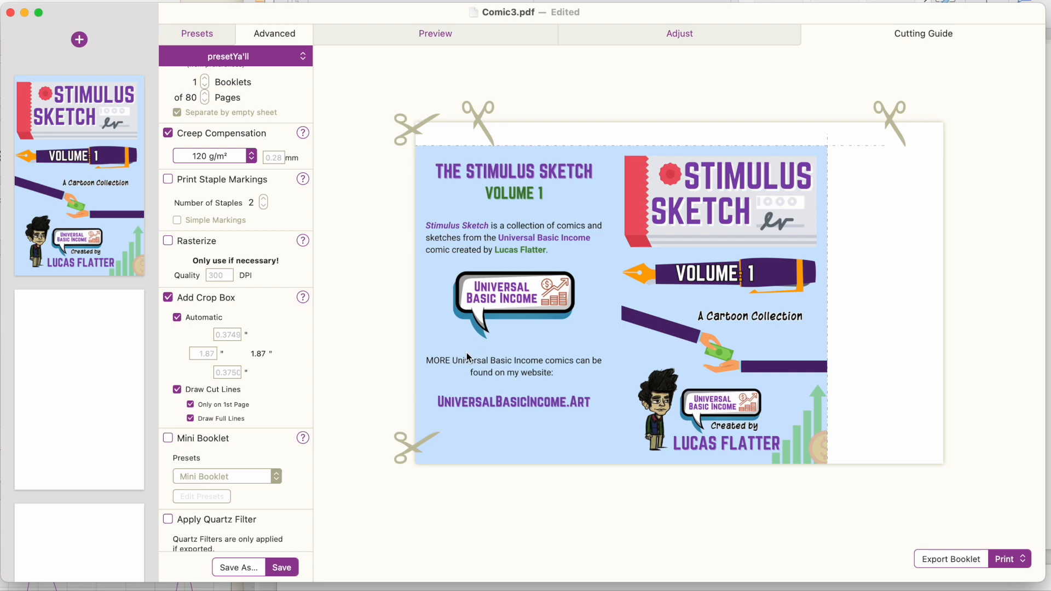
left_click(449, 36)
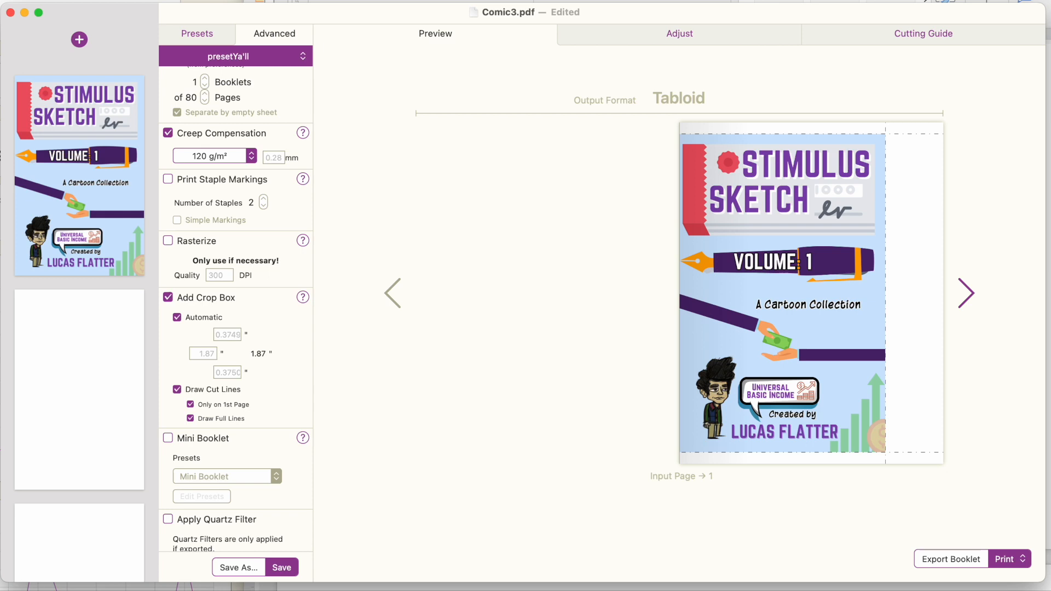
- Review the manual duplex settings for the EPSON ET-8550 Series in the printer preferences
key("super+comma")
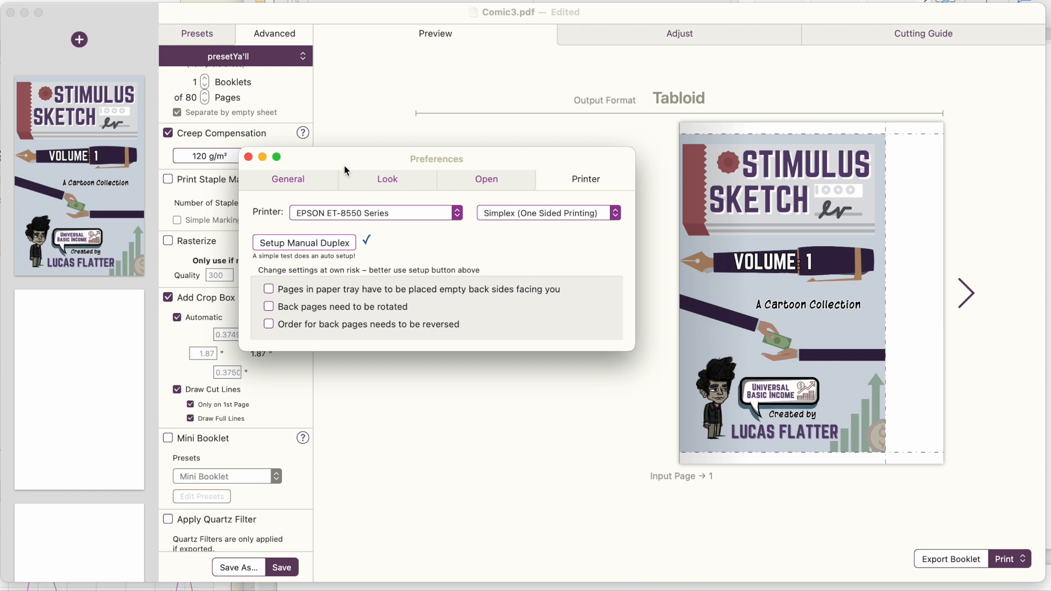
left_click(248, 157)
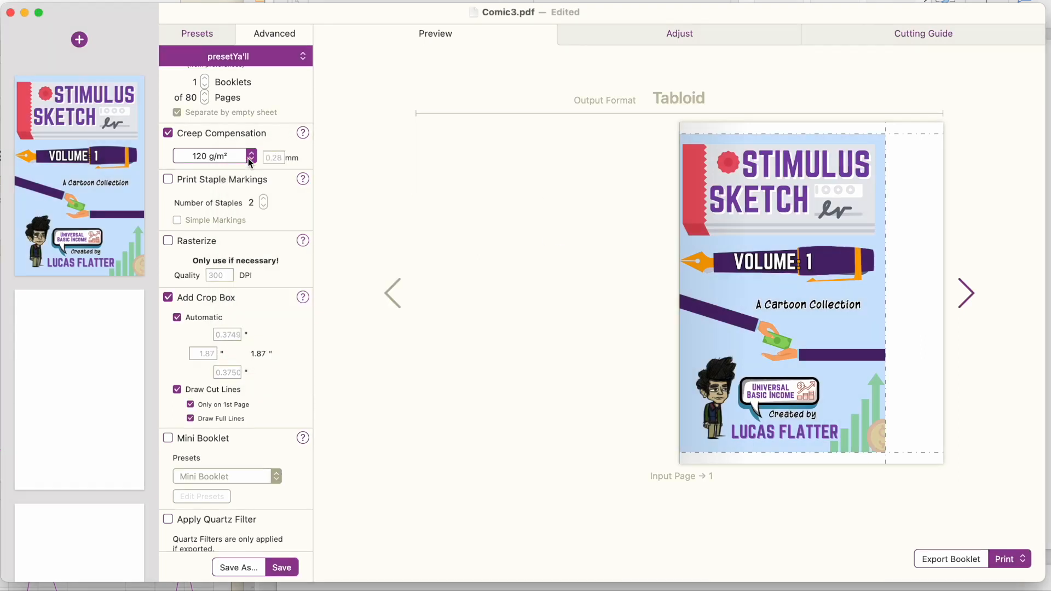
- Start the manual duplex print of the booklet on the EPSON ET-8550 Series, beginning with the odd pages
left_click(1024, 561)
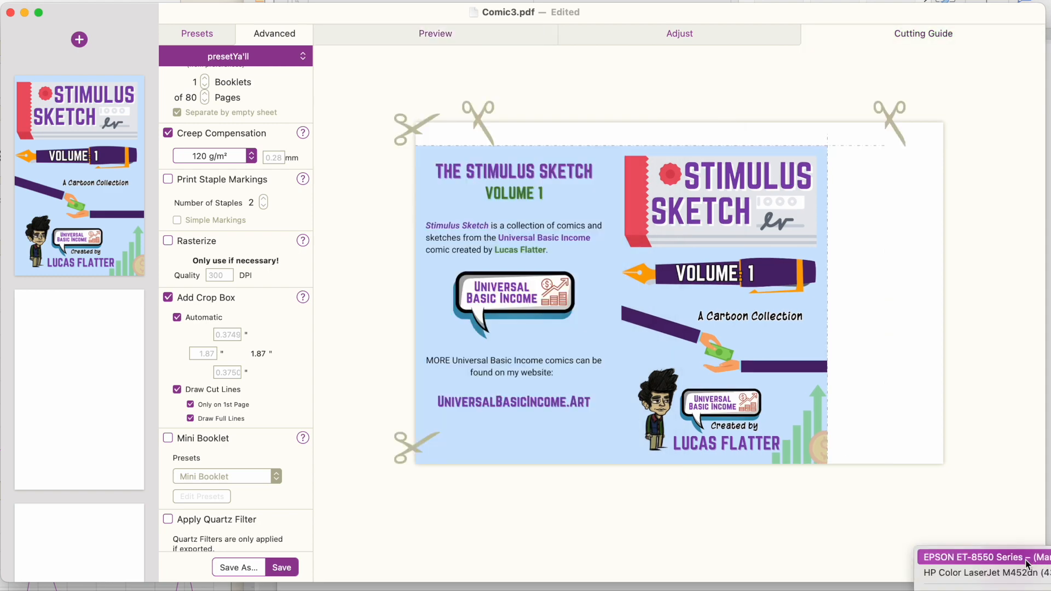
left_click(984, 558)
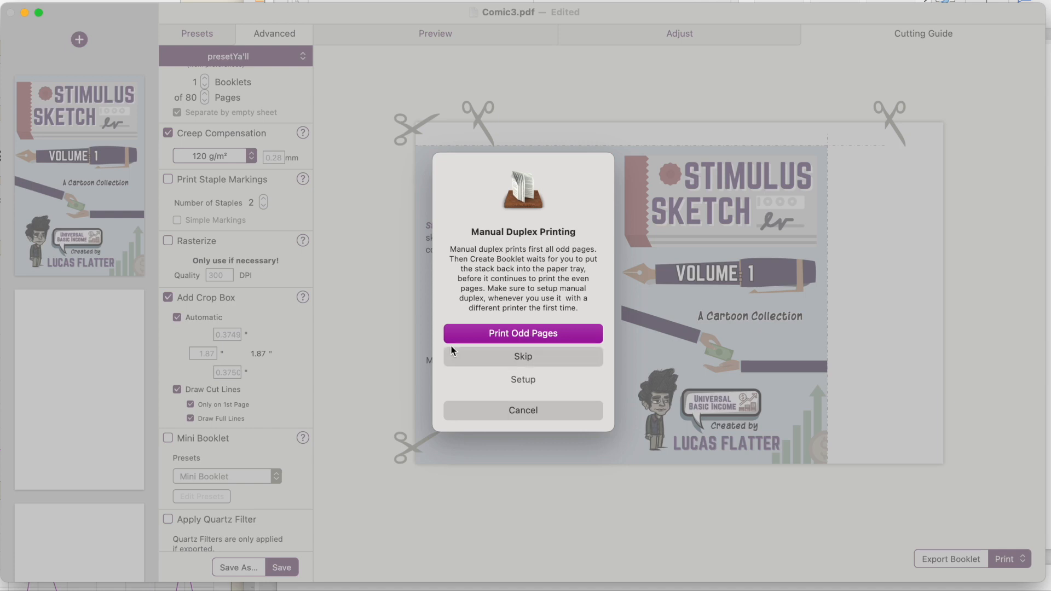
left_click(543, 336)
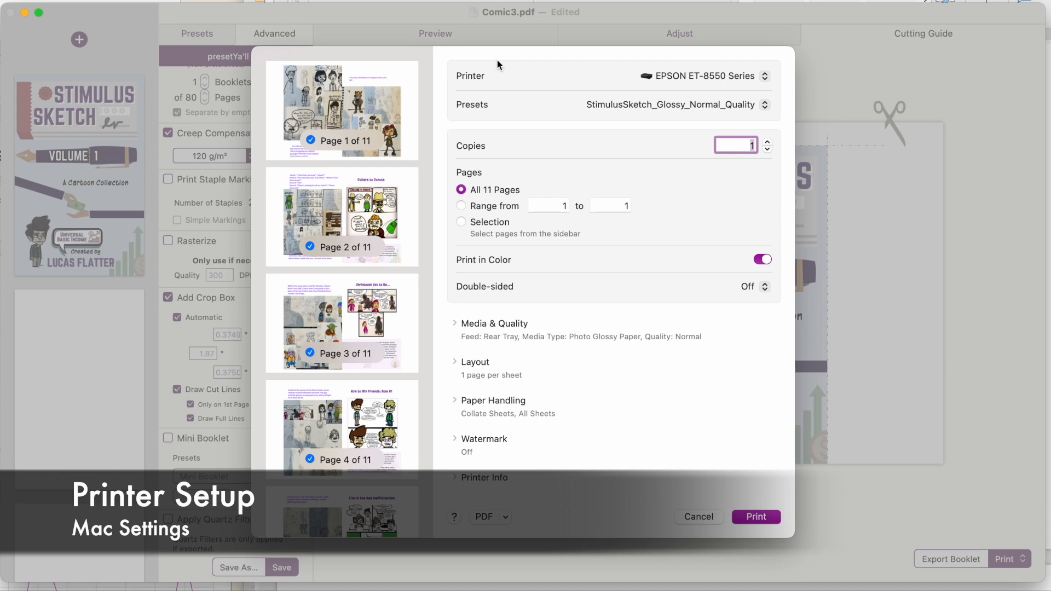
- Look through the page thumbnails in the print dialog, from the inner spreads to the cover, for blank pages
scroll(270, 199, "down", 3)
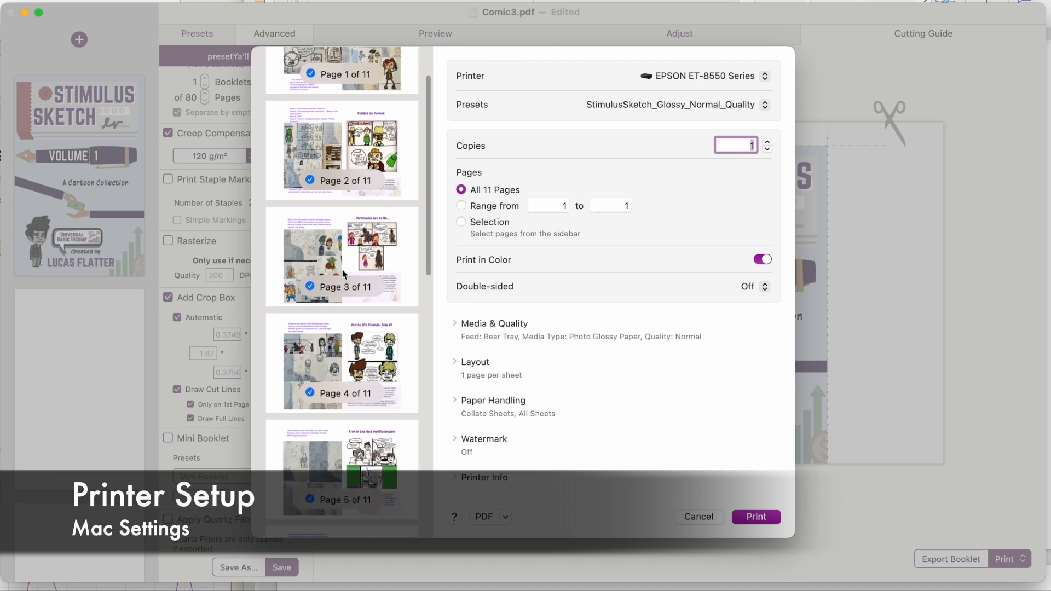
scroll(344, 274, "down", 10)
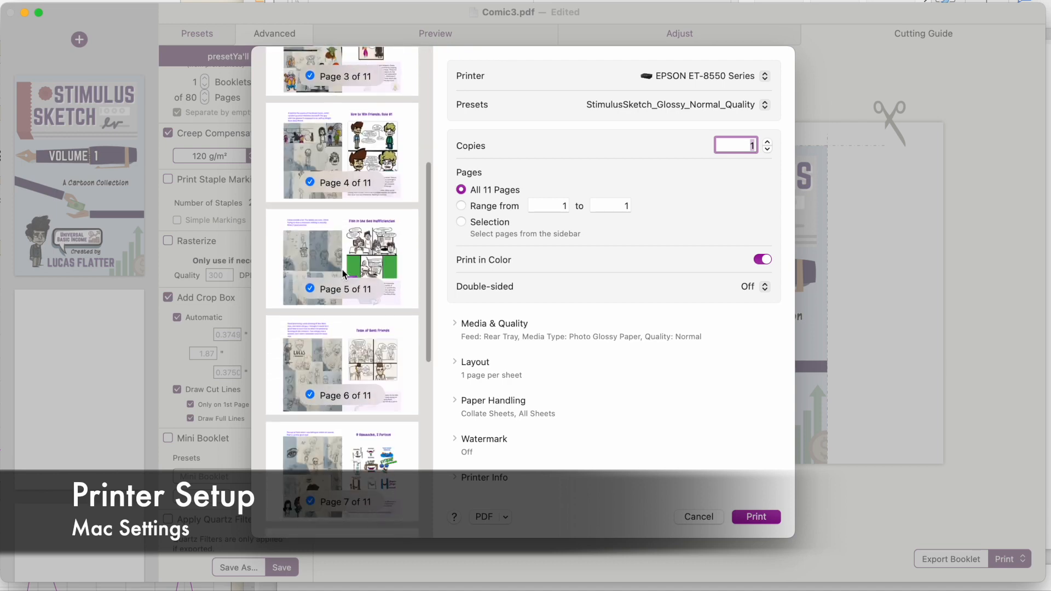
scroll(400, 342, "up", 3)
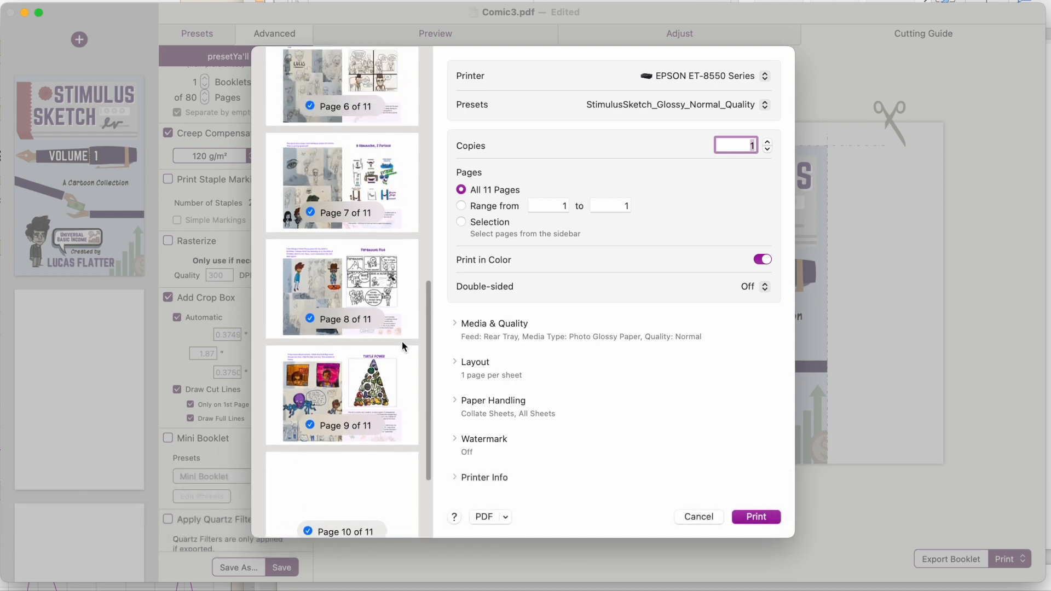
scroll(402, 347, "down", 2)
scroll(403, 347, "up", 10)
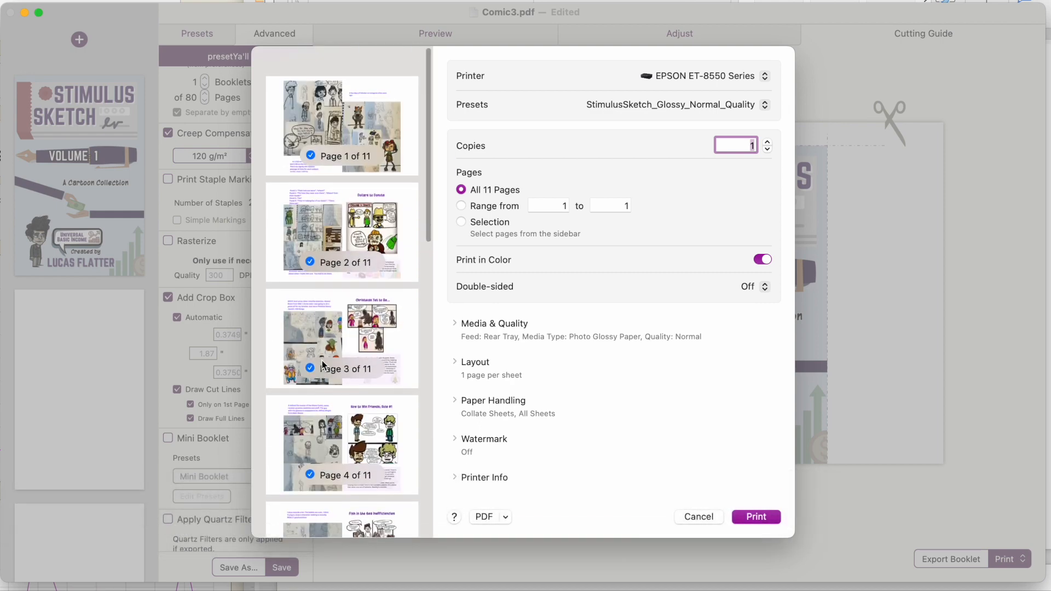
scroll(323, 366, "down", 10)
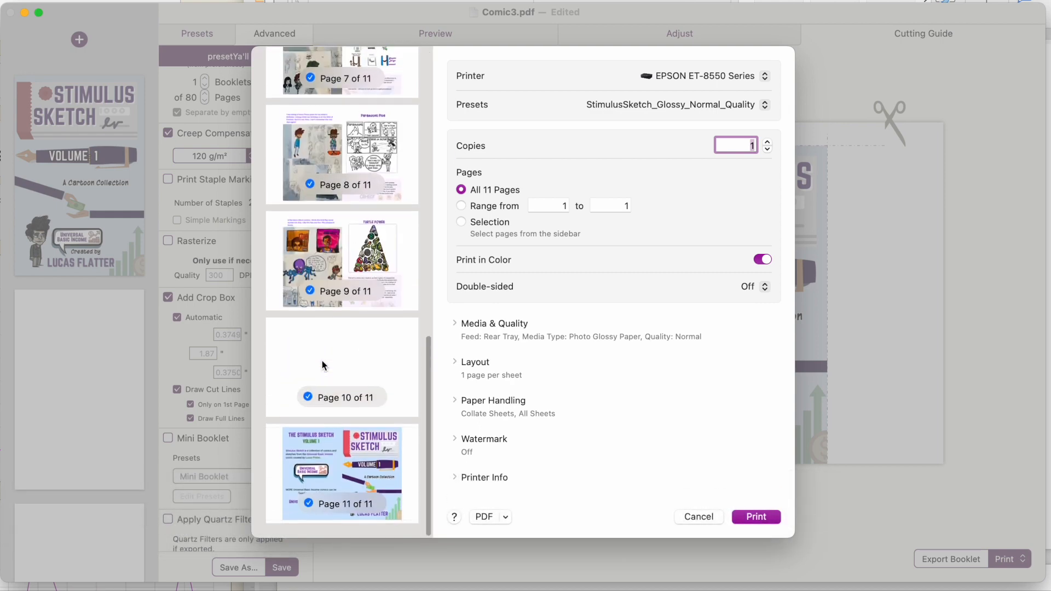
scroll(323, 366, "up", 10)
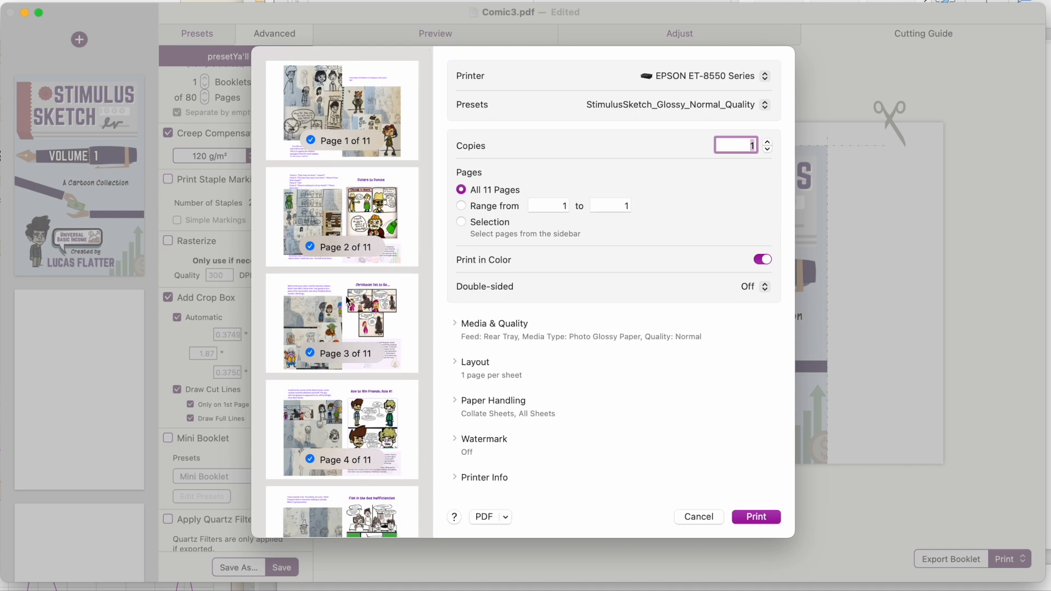
scroll(385, 307, "down", 10)
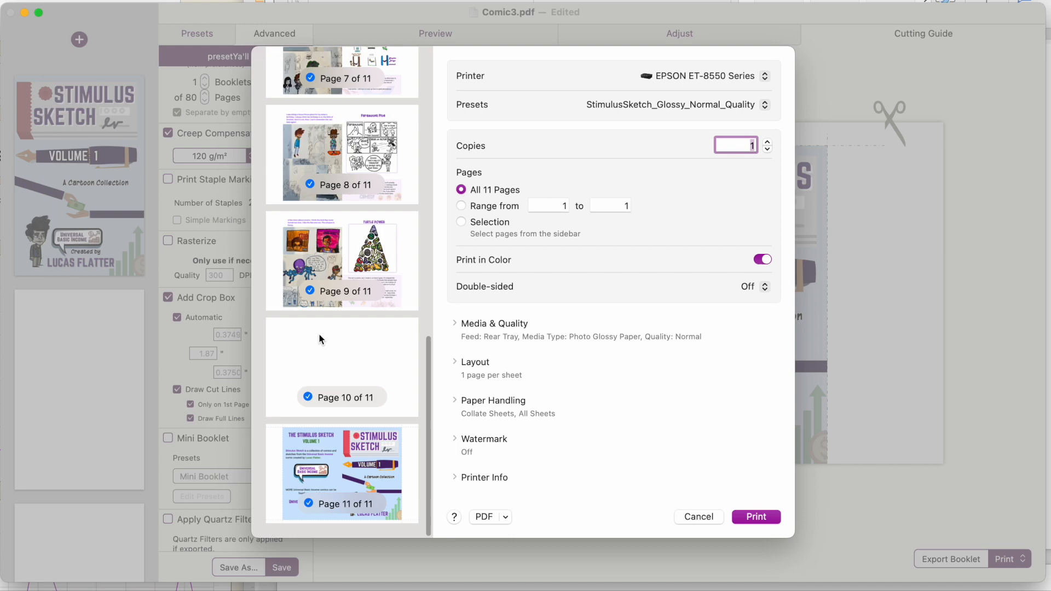
scroll(345, 336, "up", 10)
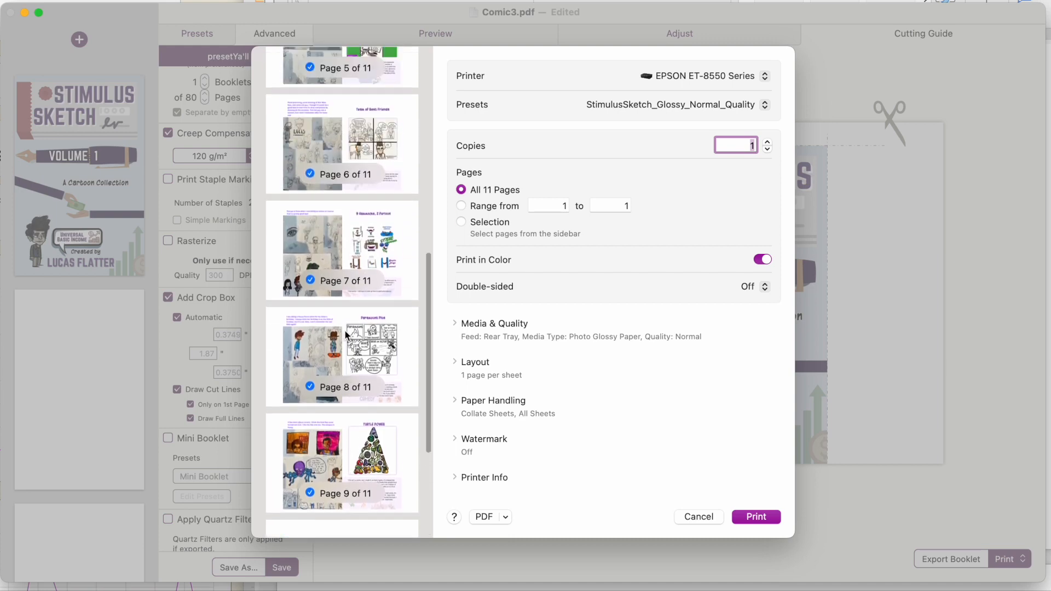
scroll(345, 335, "down", 10)
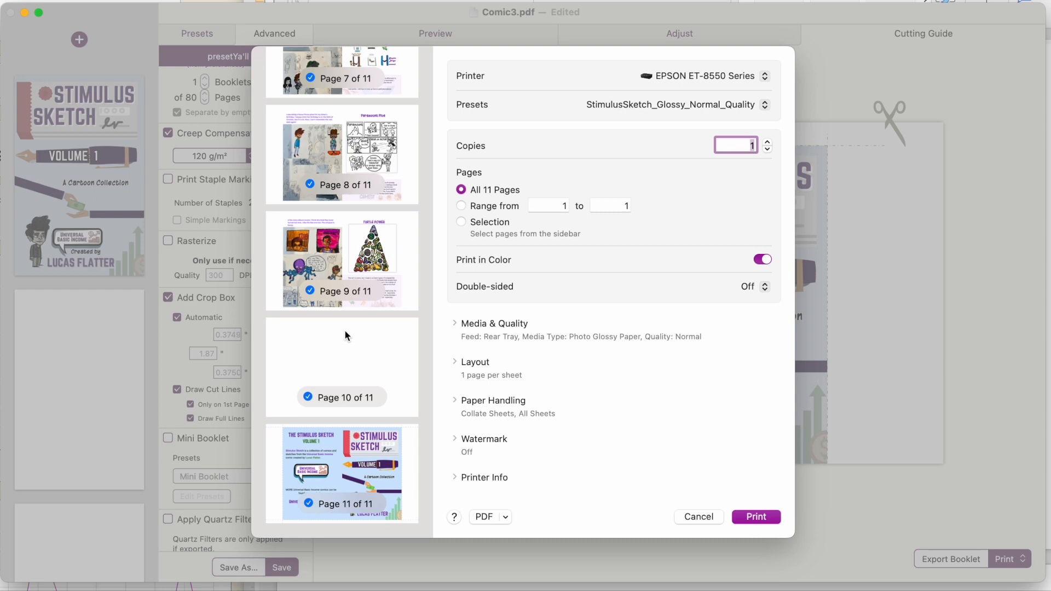
- Exclude the blank page 10 from the print selection and check the remaining page thumbnails
left_click(309, 397)
scroll(370, 395, "down", 2)
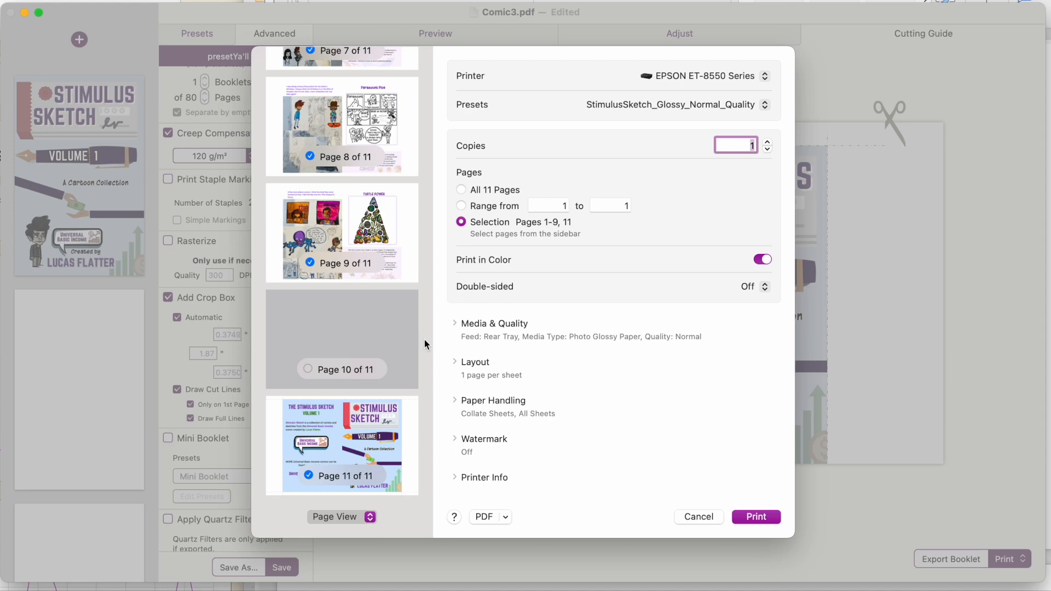
scroll(427, 340, "down", 2)
scroll(422, 345, "up", 10)
scroll(422, 348, "down", 10)
- Set double-sided printing to On (Short Edge)
left_click(766, 287)
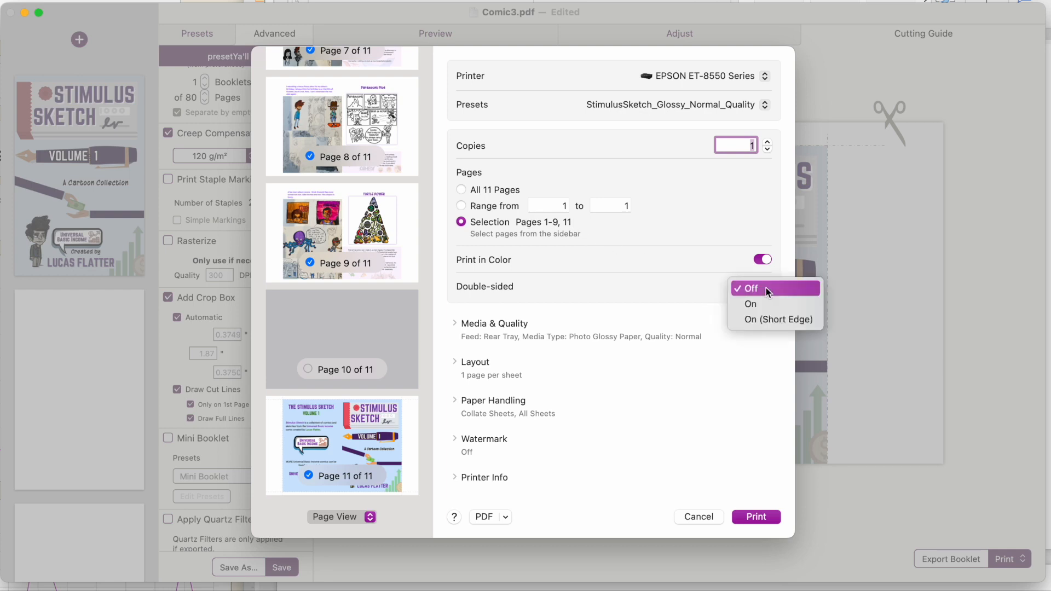
left_click(766, 322)
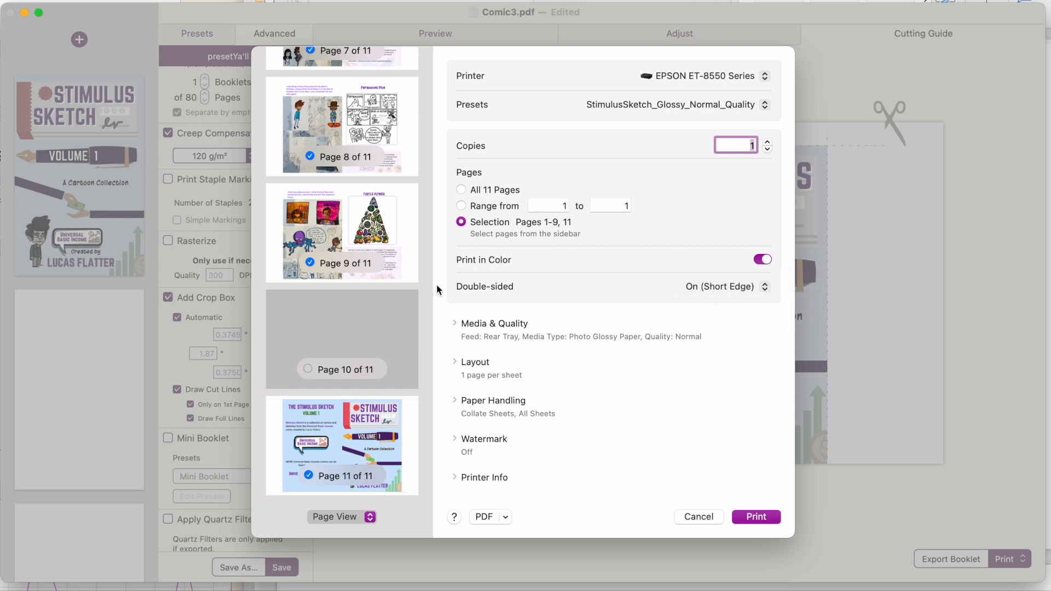
scroll(372, 406, "up", 2)
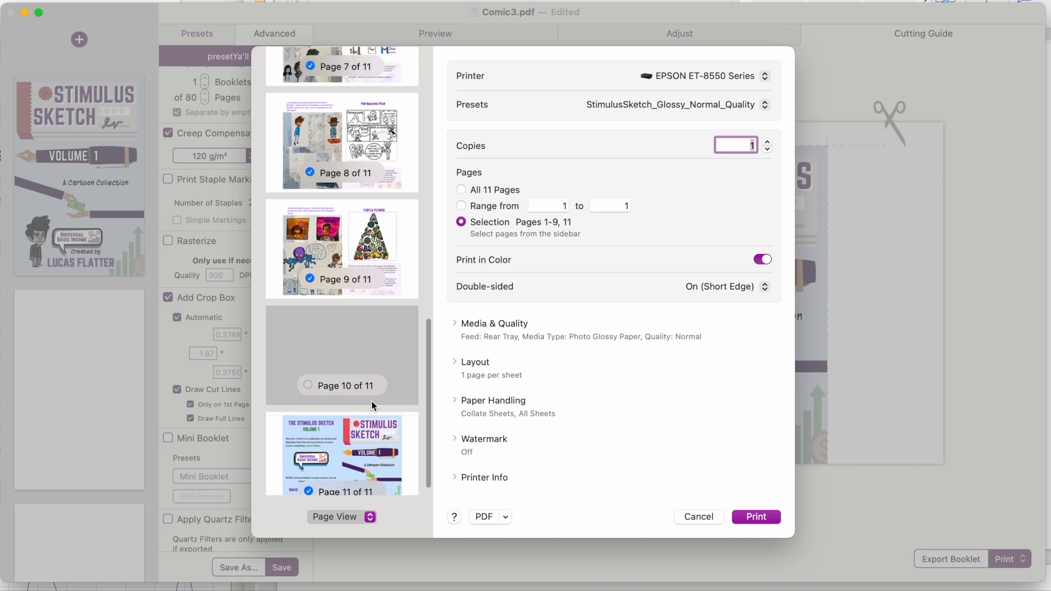
scroll(372, 405, "up", 1)
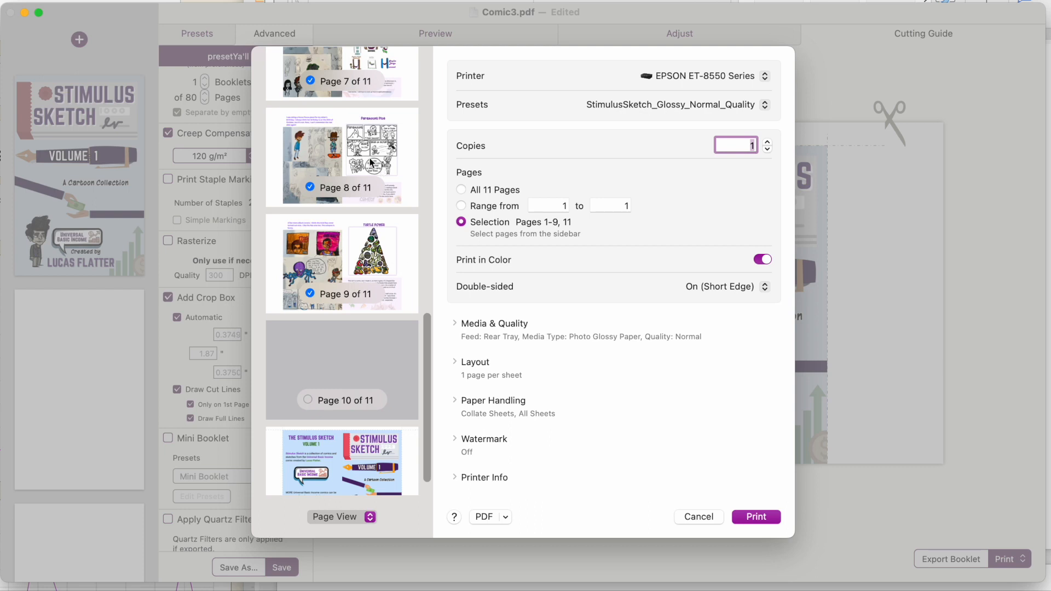
- Review the Media & Quality settings, checking the available media types and keeping the Normal print quality
left_click(569, 329)
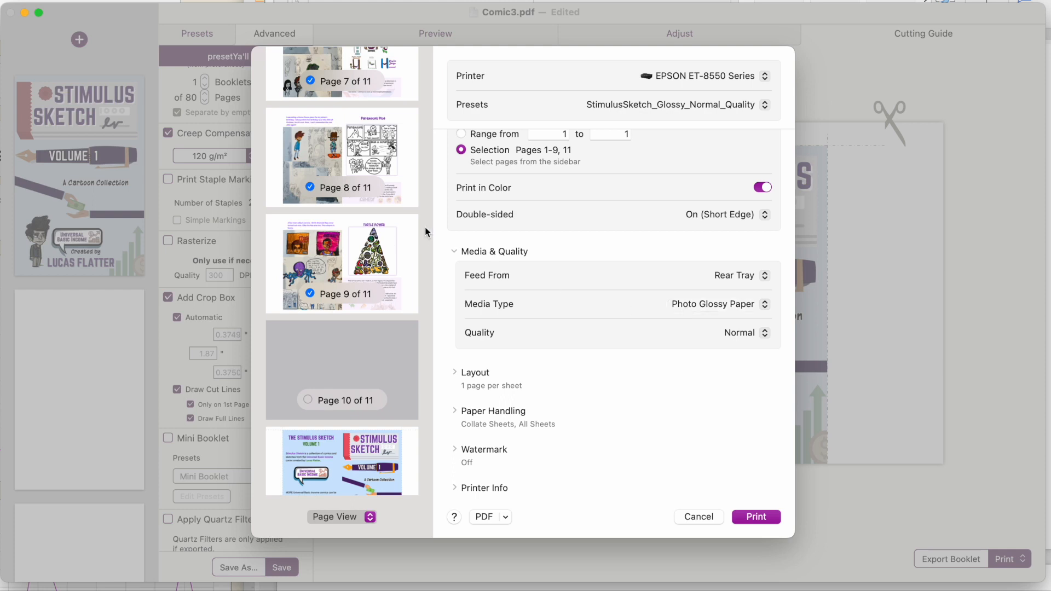
scroll(354, 274, "up", 3)
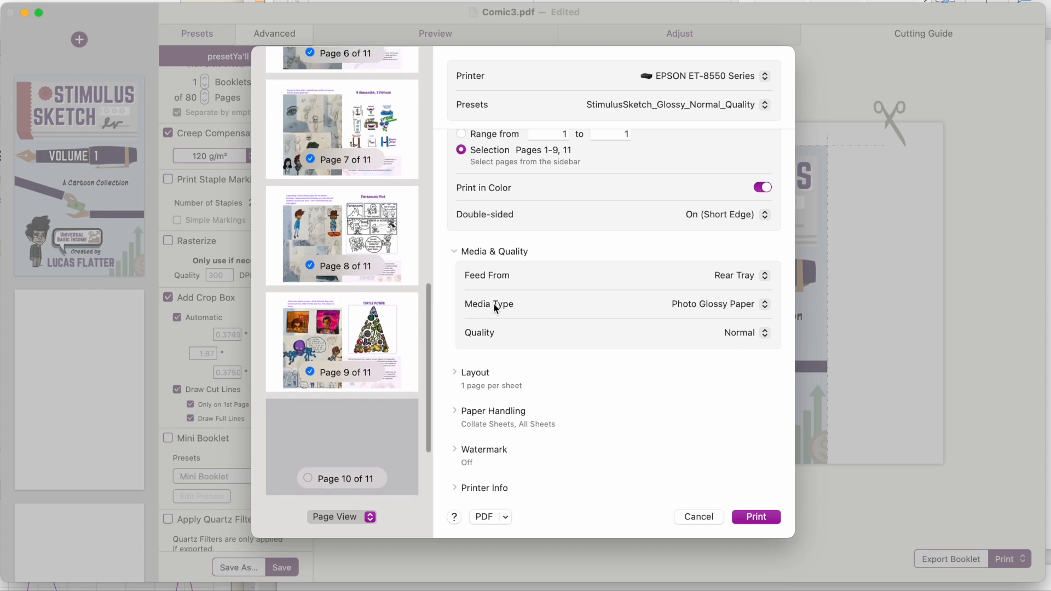
left_click(731, 311)
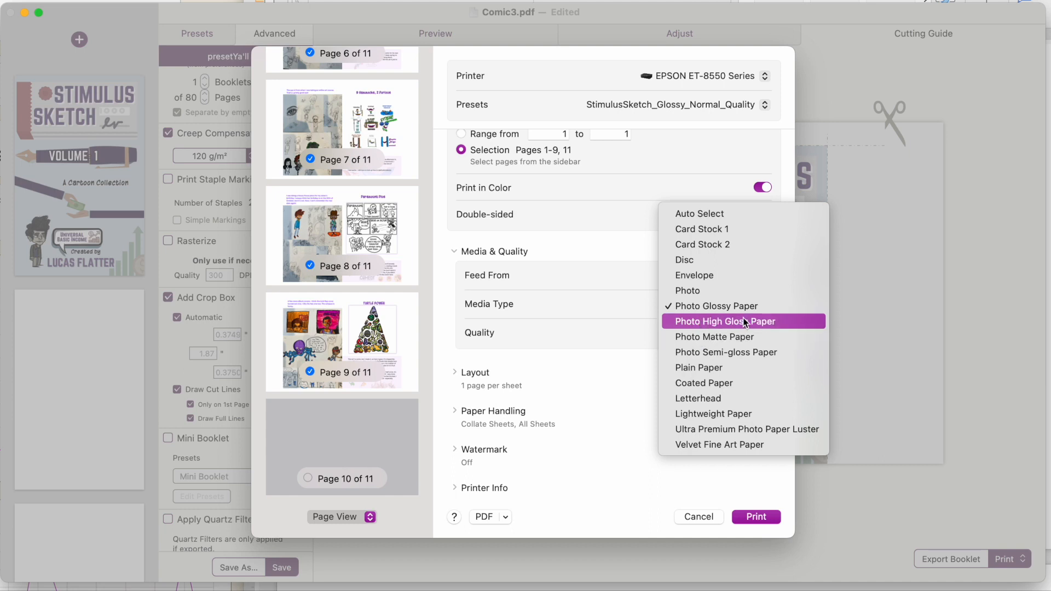
left_click(444, 296)
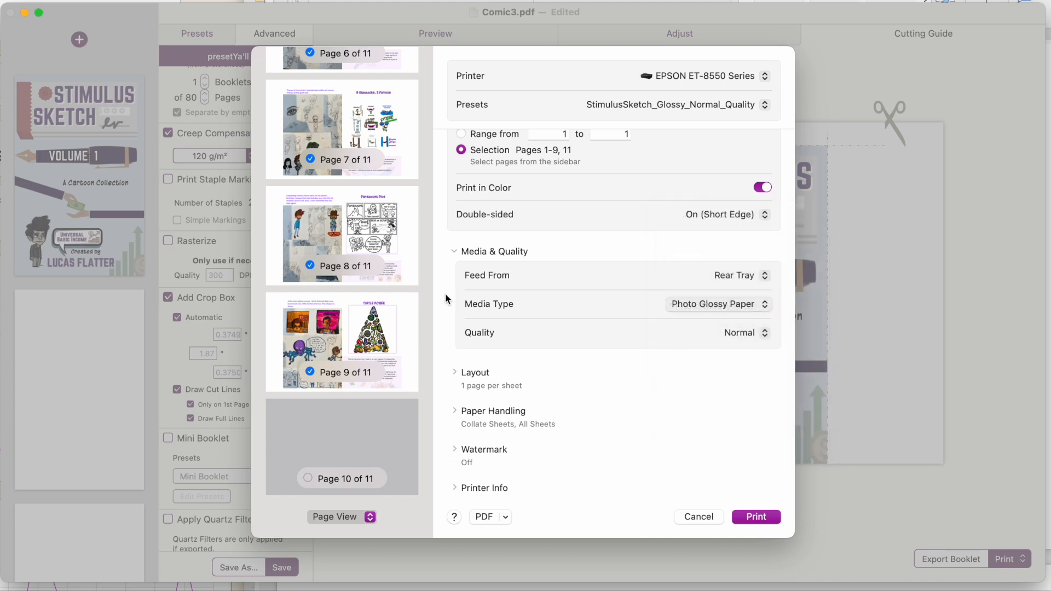
left_click(742, 333)
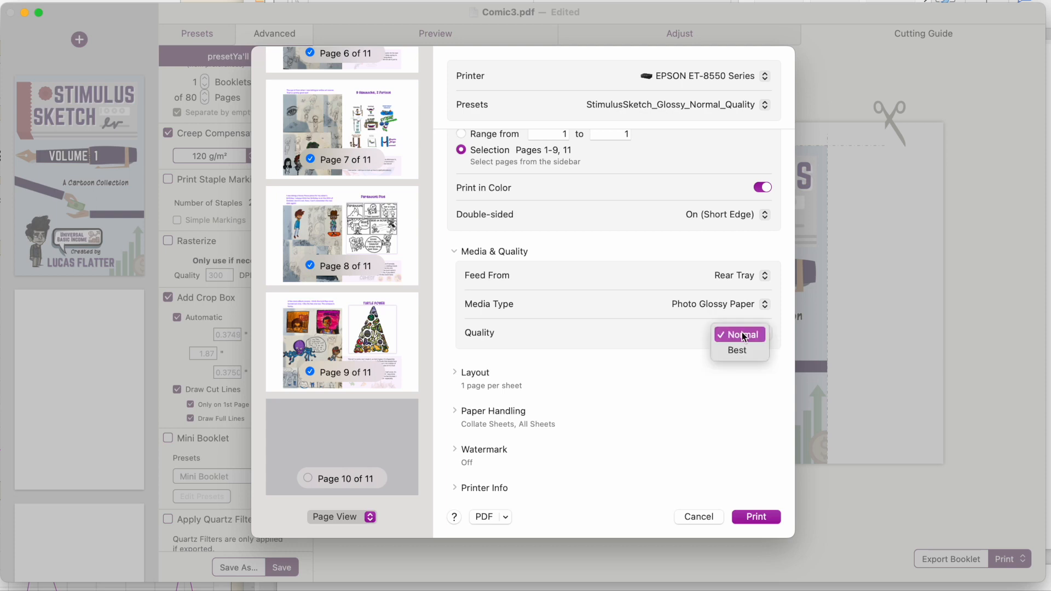
left_click(741, 333)
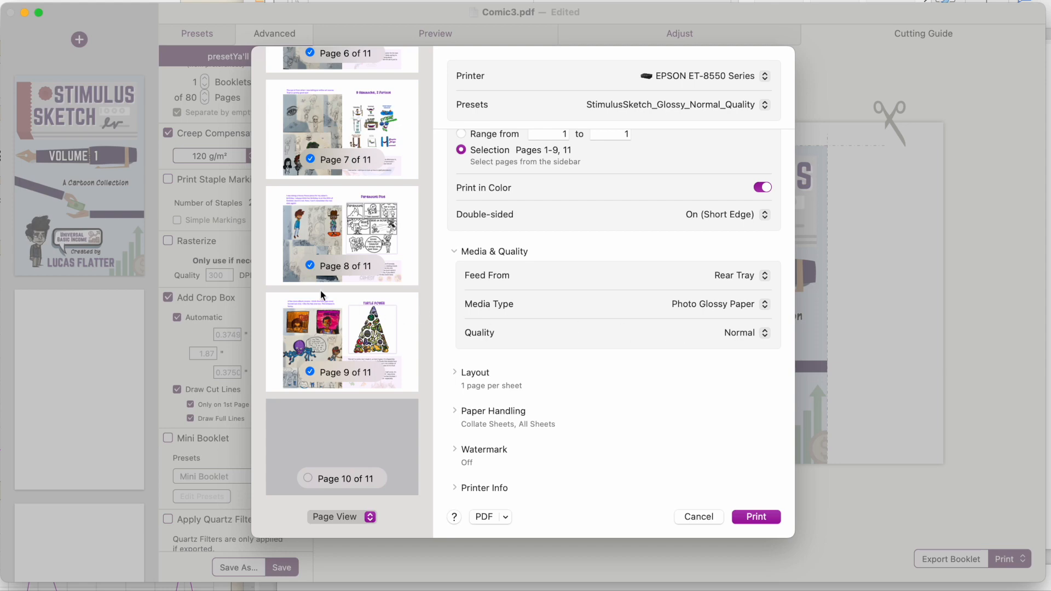
- Check the selected pages again from the first spread to the cover
scroll(320, 290, "down", 3)
scroll(320, 291, "up", 15)
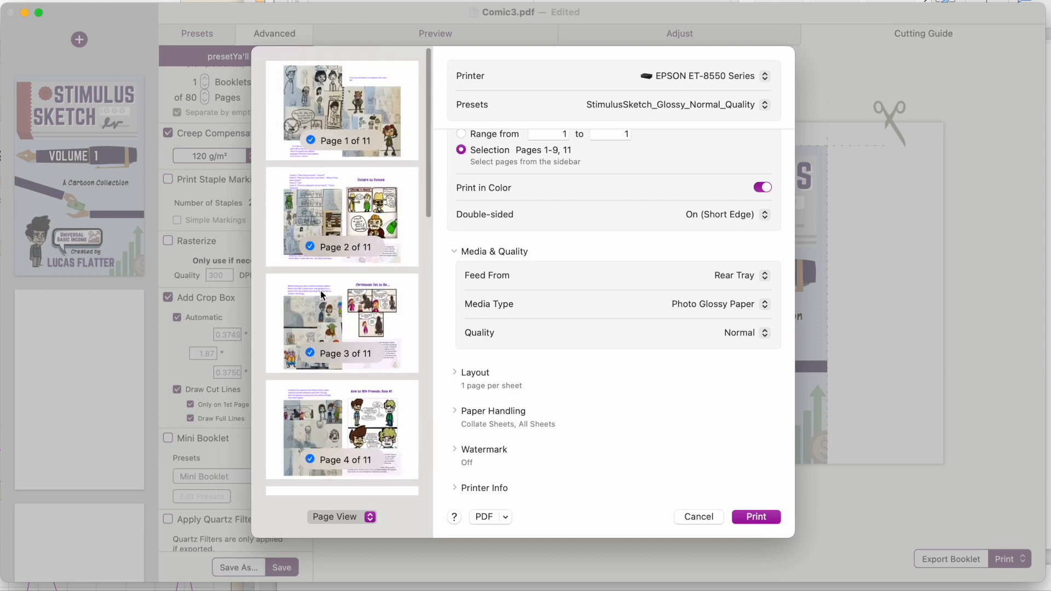
scroll(320, 290, "down", 8)
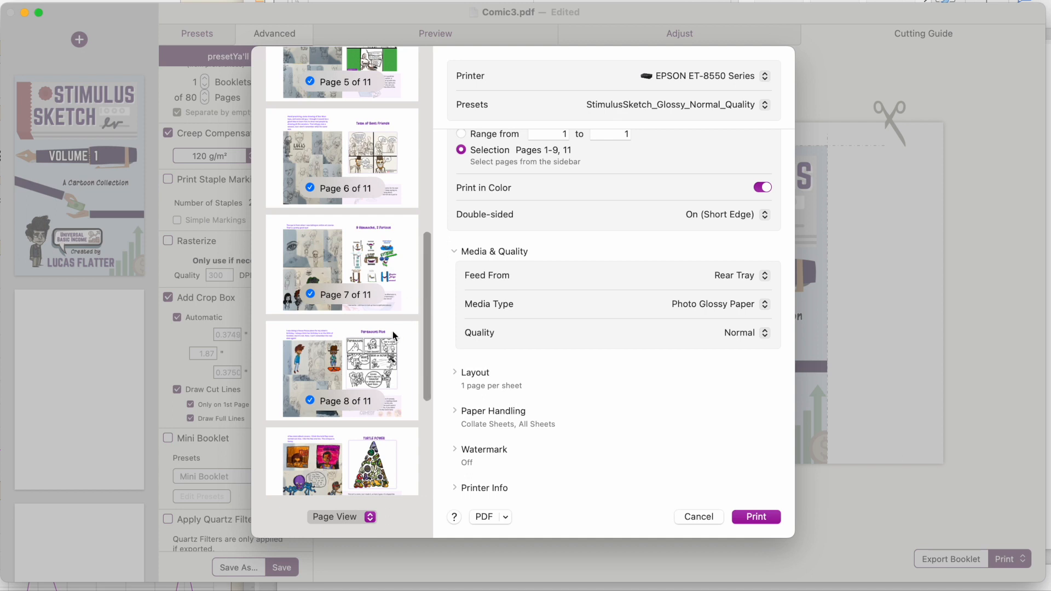
scroll(390, 333, "down", 5)
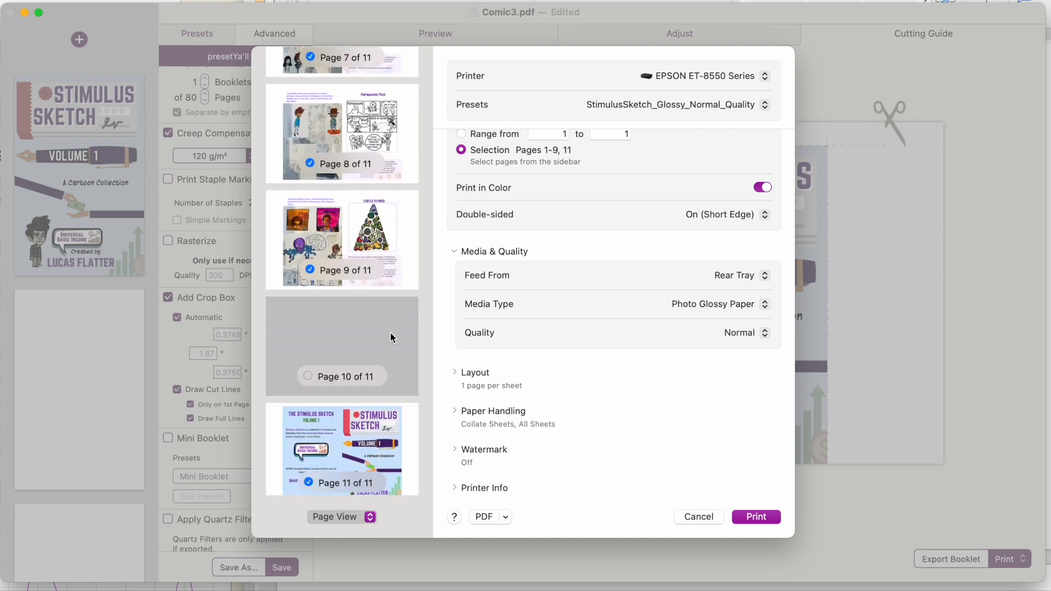
scroll(389, 343, "down", 1)
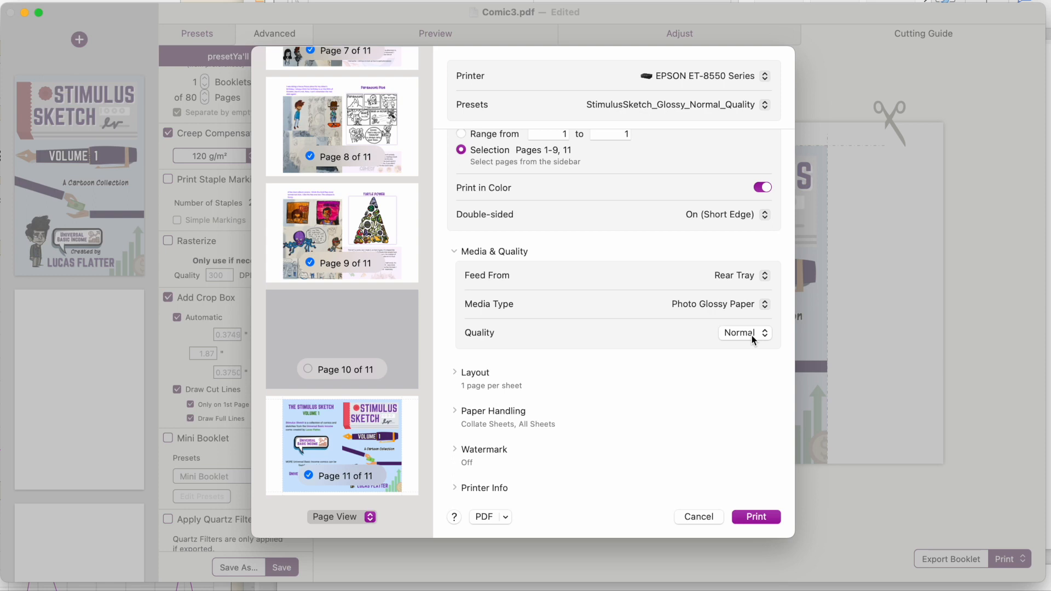
- Check the Paper Handling options and send the selected odd pages to the printer
scroll(679, 346, "down", 1)
scroll(652, 353, "up", 1)
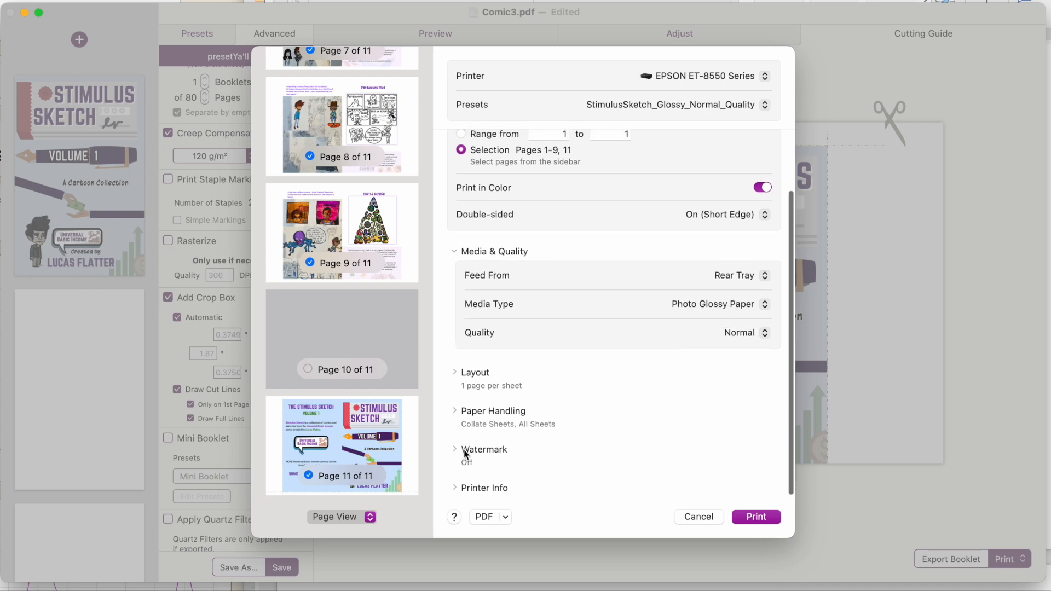
left_click(456, 412)
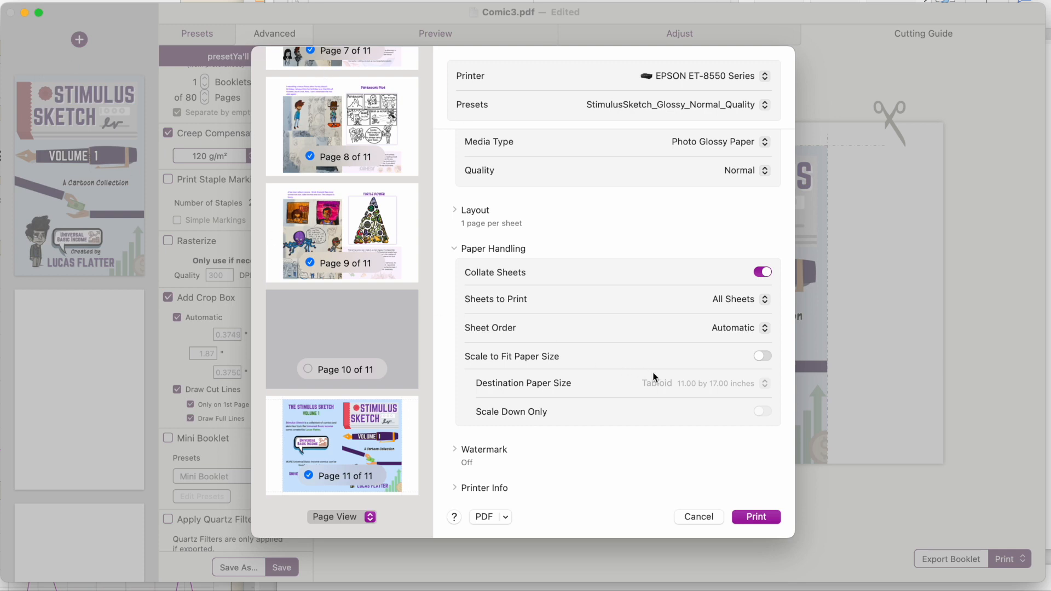
scroll(636, 372, "up", 2)
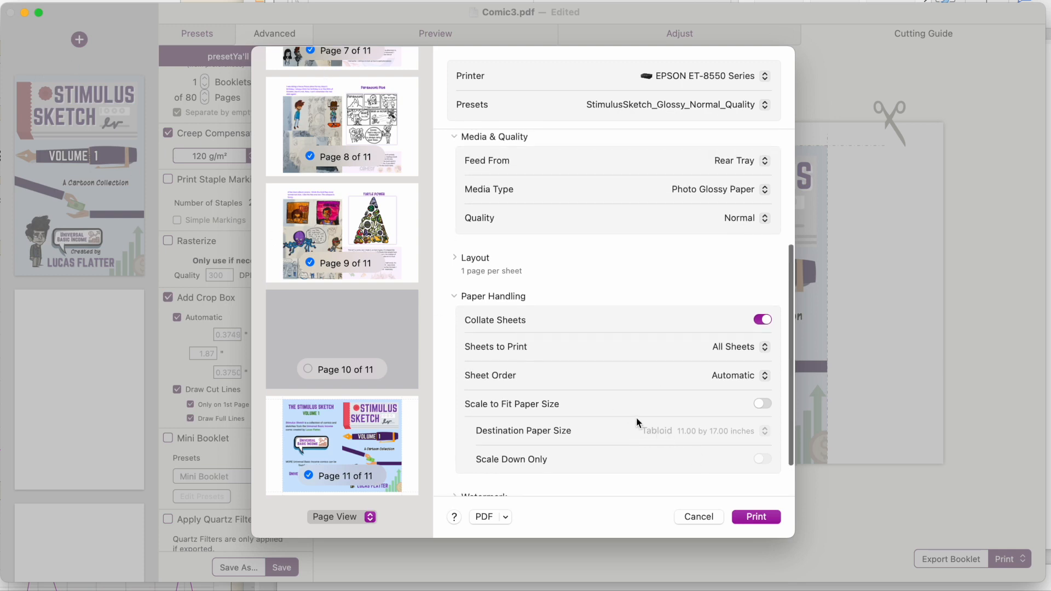
scroll(637, 418, "up", 5)
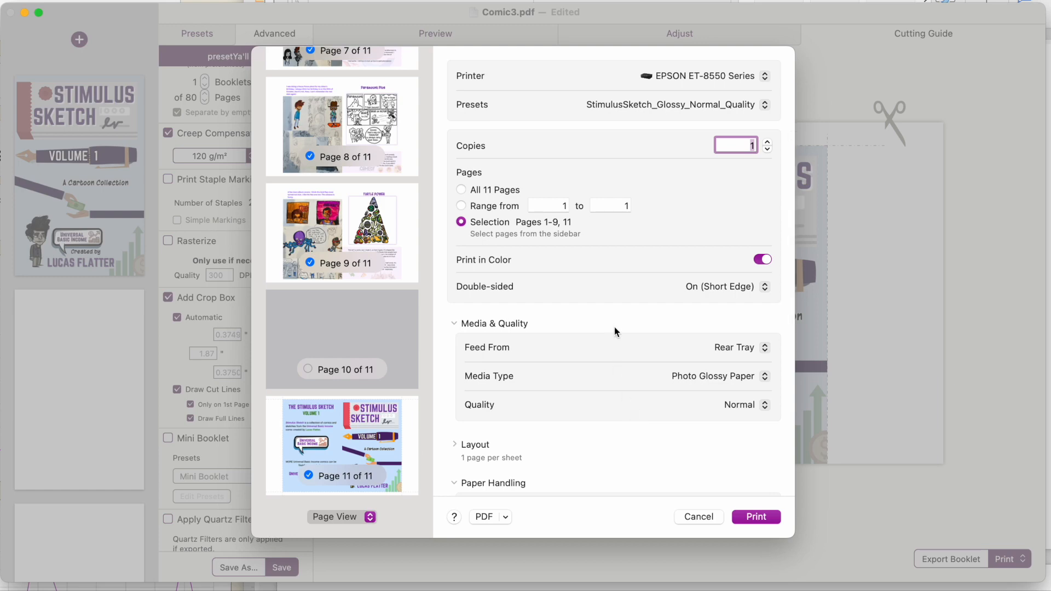
key("Return")
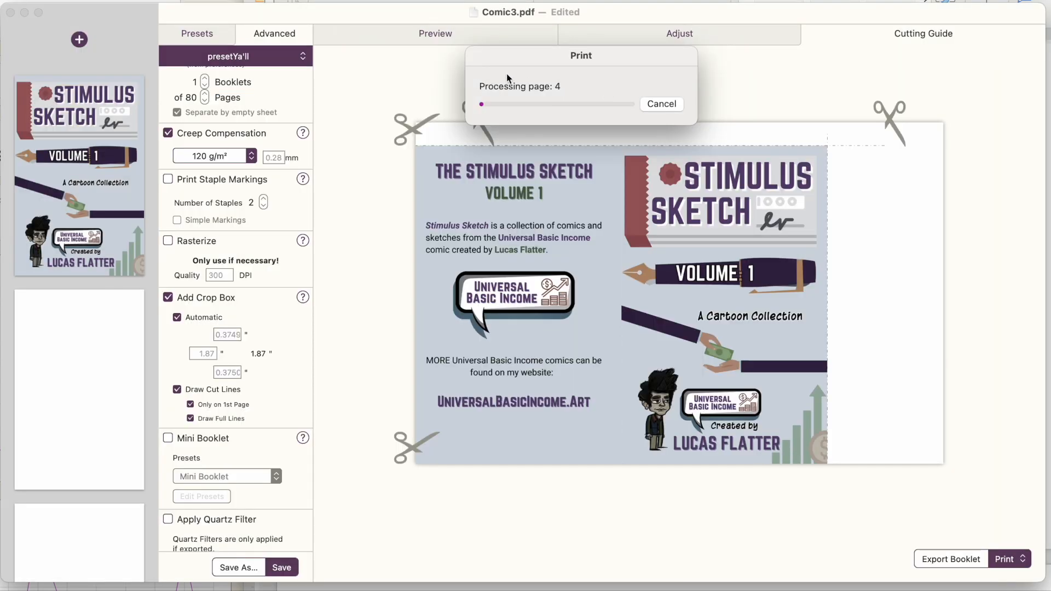